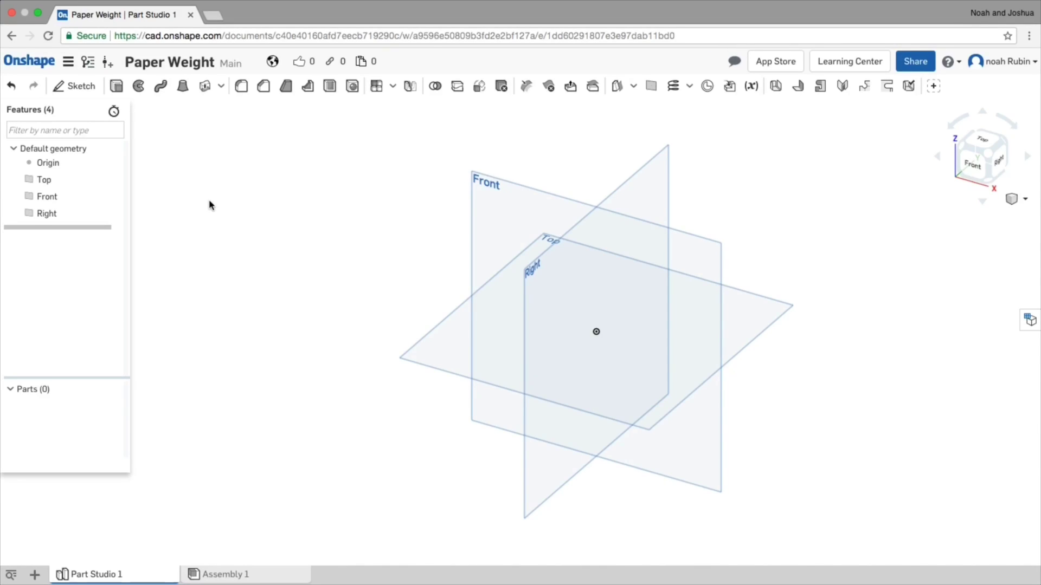
Sketch a center point rectangle about 4.1 by 2.0 in on the Top plane, centred on the origin.
{"action": "left_click", "coordinate": [988, 142]}
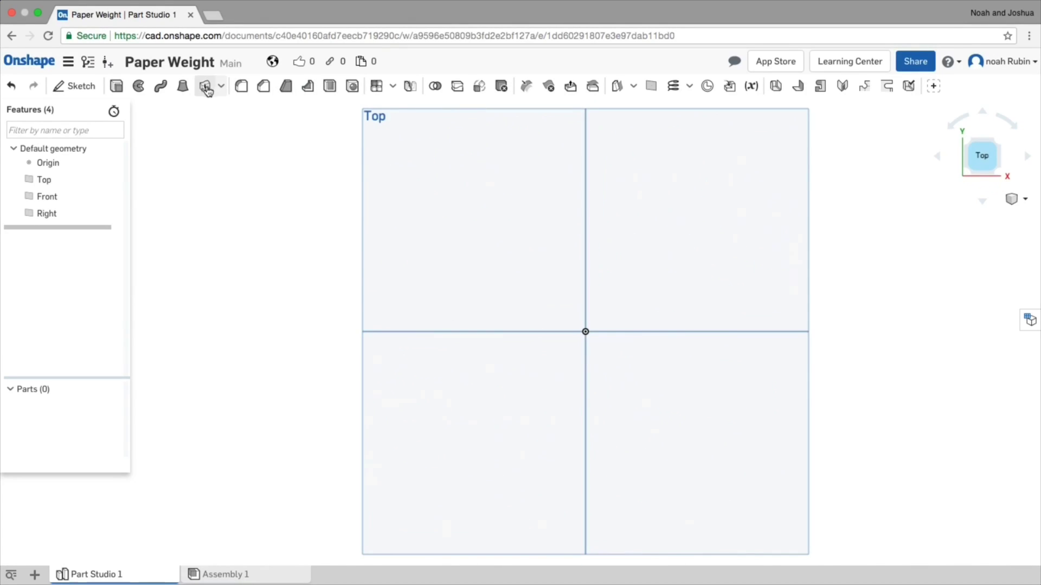
{"action": "left_click", "coordinate": [81, 86]}
{"action": "left_click", "coordinate": [453, 191]}
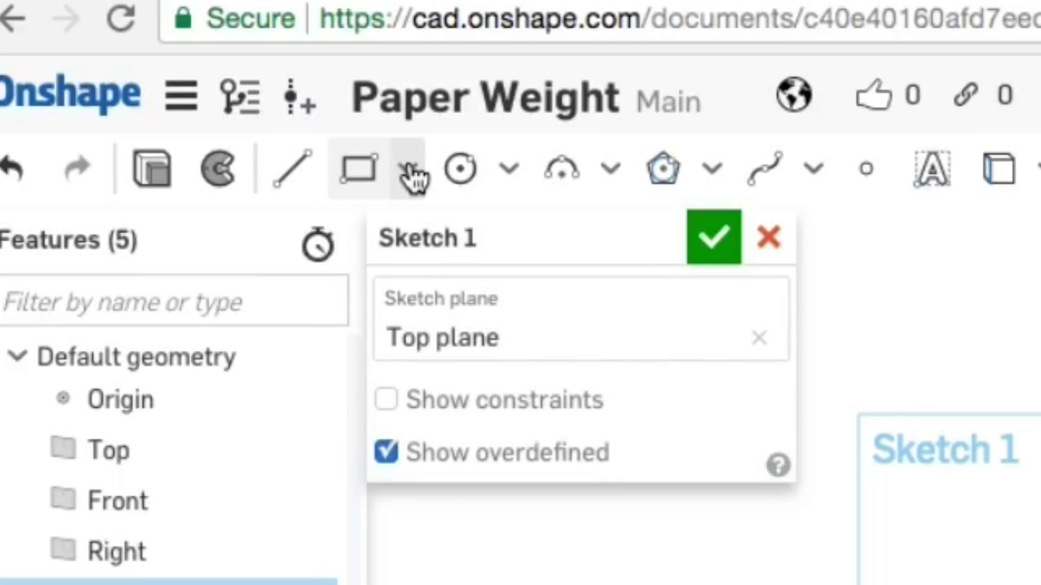
{"action": "left_click", "coordinate": [409, 171]}
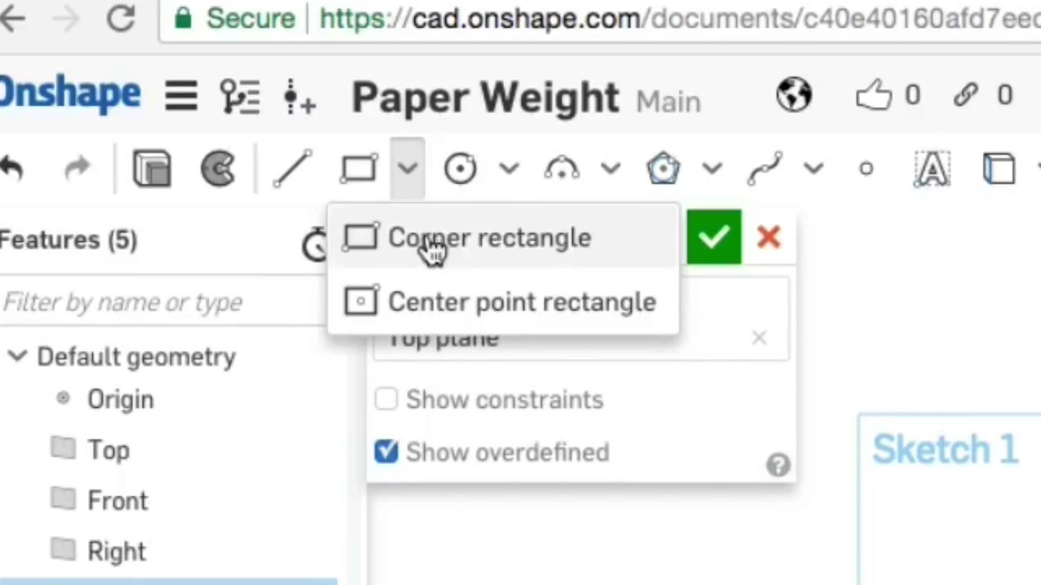
{"action": "left_click", "coordinate": [448, 298]}
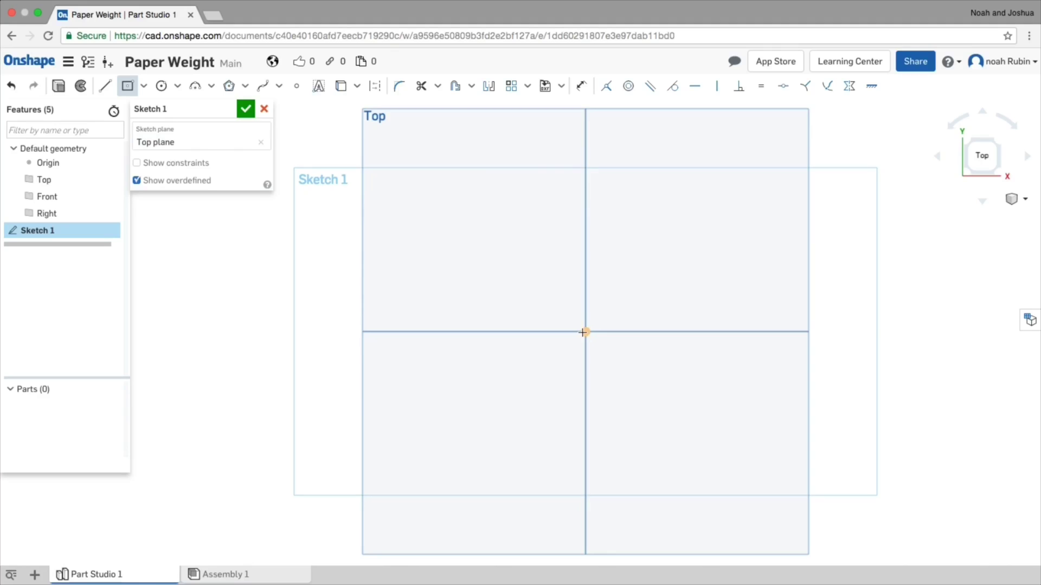
{"action": "left_click", "coordinate": [585, 331]}
{"action": "left_click", "coordinate": [737, 256]}
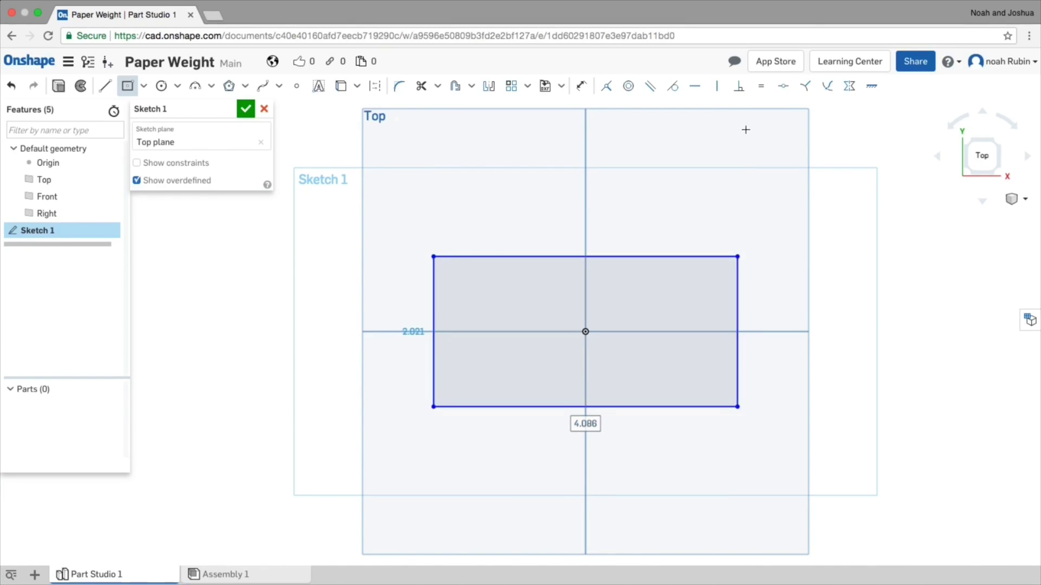
Dimension the rectangle's long horizontal side and set it to 3.5 in.
{"action": "left_click", "coordinate": [581, 86]}
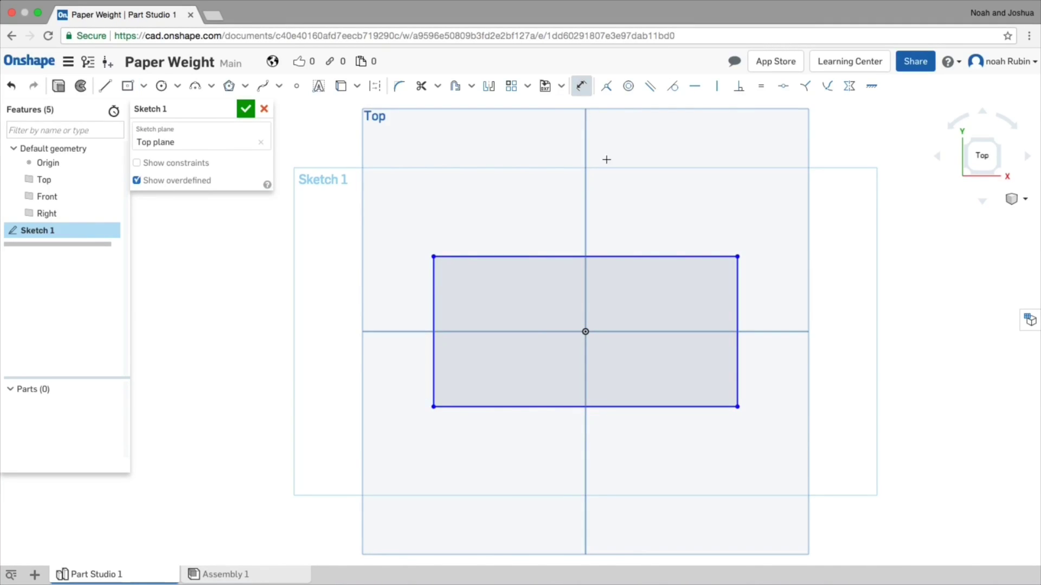
{"action": "left_click", "coordinate": [636, 256]}
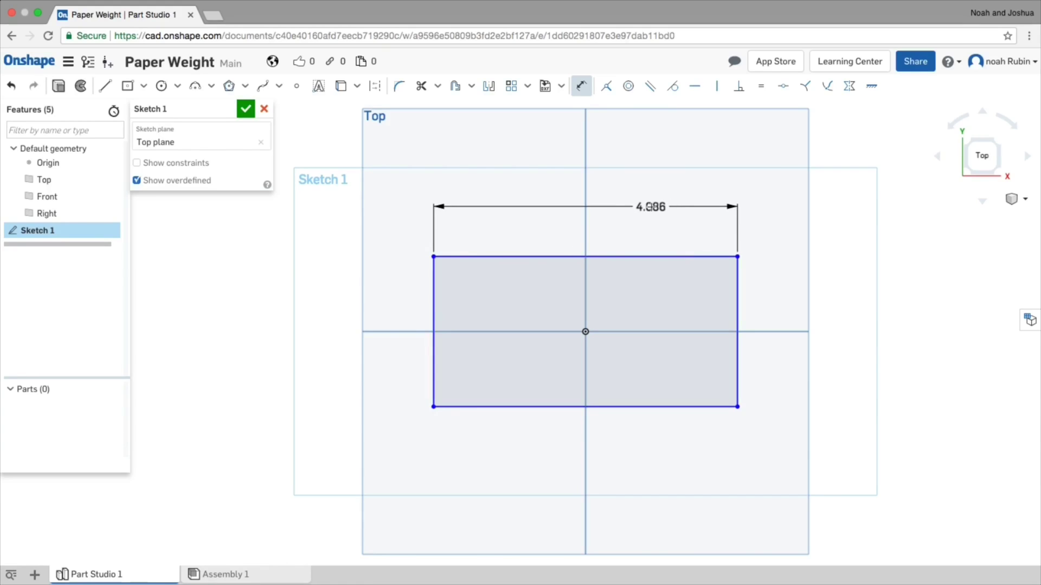
{"action": "left_click", "coordinate": [649, 206]}
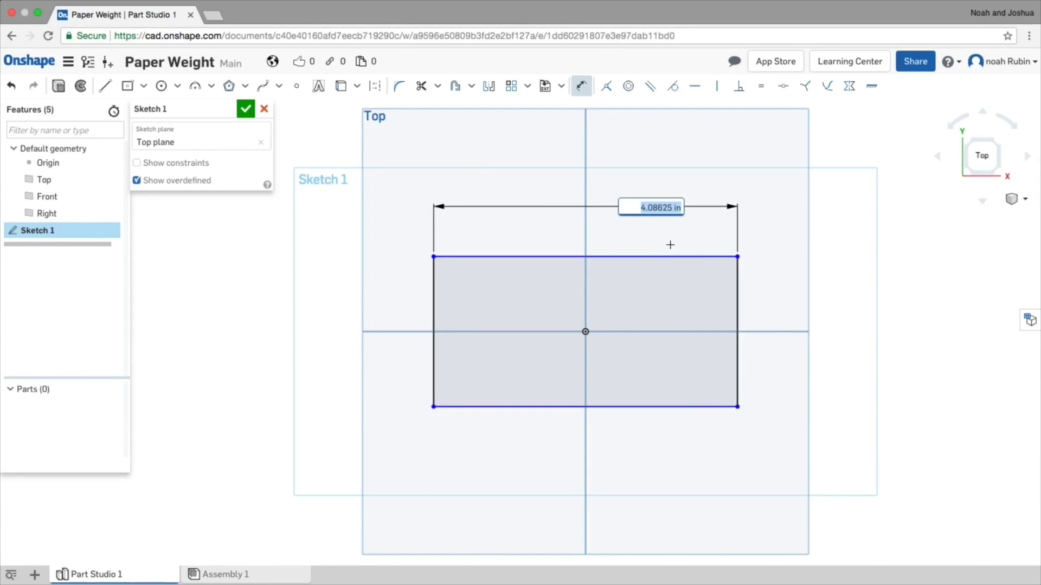
{"action": "type", "text": "3.5"}
{"action": "key", "text": "Return"}
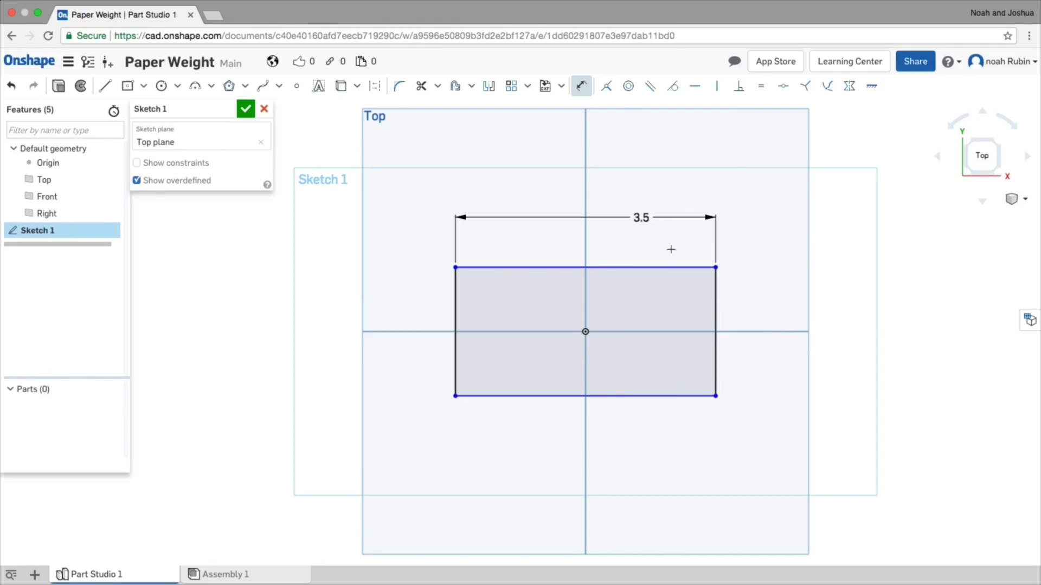
Dimension the rectangle's short vertical side and set it to 2 in.
{"action": "left_click", "coordinate": [716, 313]}
{"action": "left_click", "coordinate": [785, 308]}
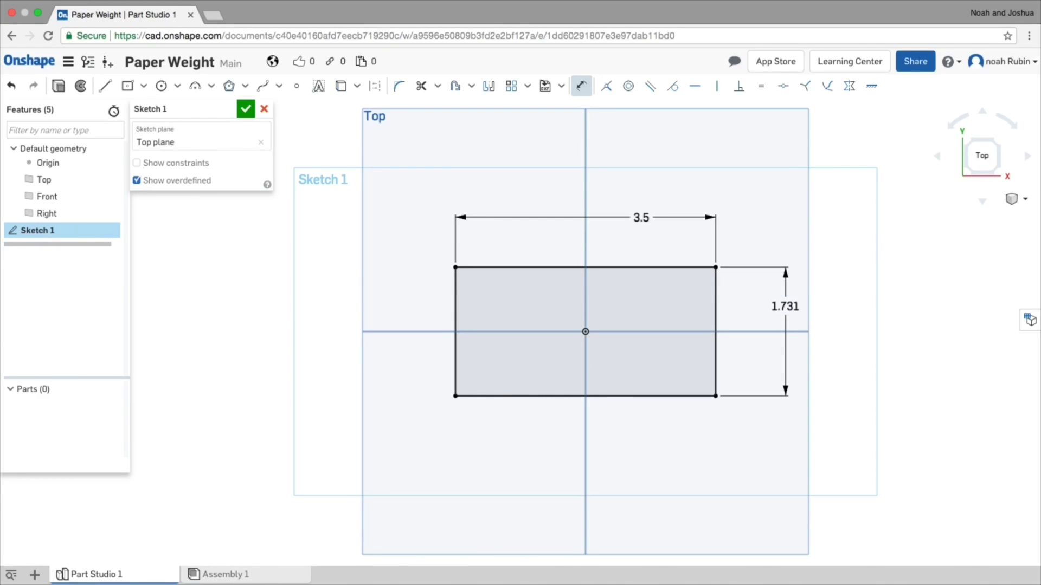
{"action": "type", "text": "2"}
{"action": "key", "text": "Return"}
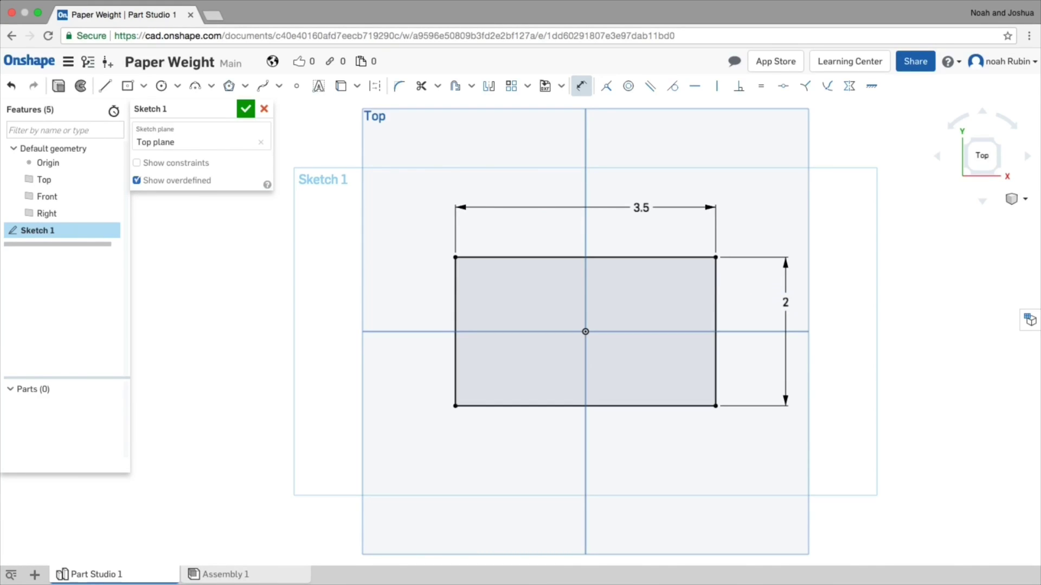
Change the dimension of the rectangle's short side to 1 in.
{"action": "double_click", "coordinate": [787, 302]}
{"action": "type", "text": "1"}
{"action": "key", "text": "Return"}
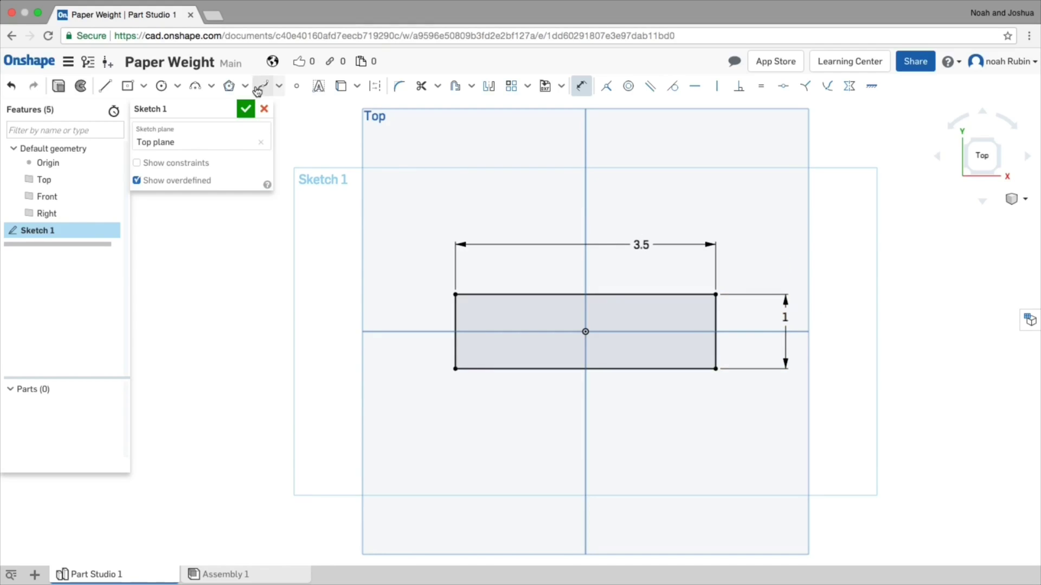
Extrude the rectangle sketch as a new solid with a blind depth of 1 in.
{"action": "left_click", "coordinate": [74, 87]}
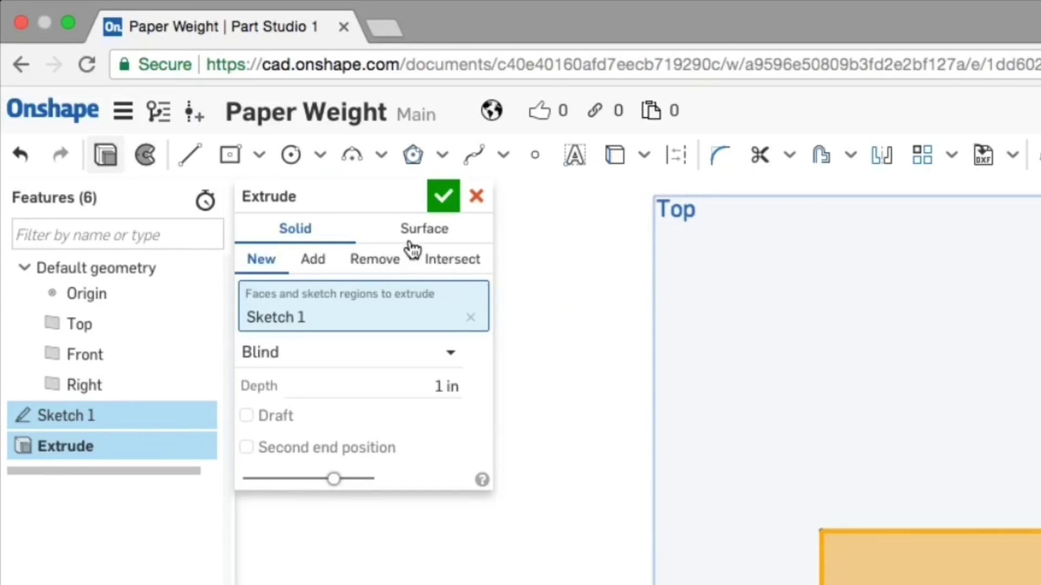
{"action": "right_click_drag", "start_coordinate": [565, 418], "coordinate": [569, 291]}
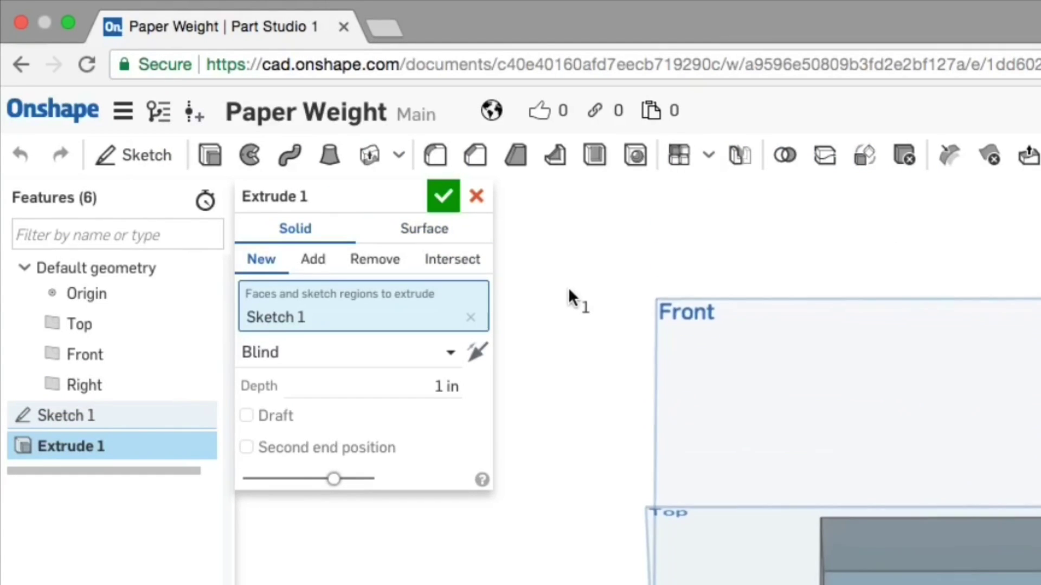
{"action": "left_click", "coordinate": [445, 196]}
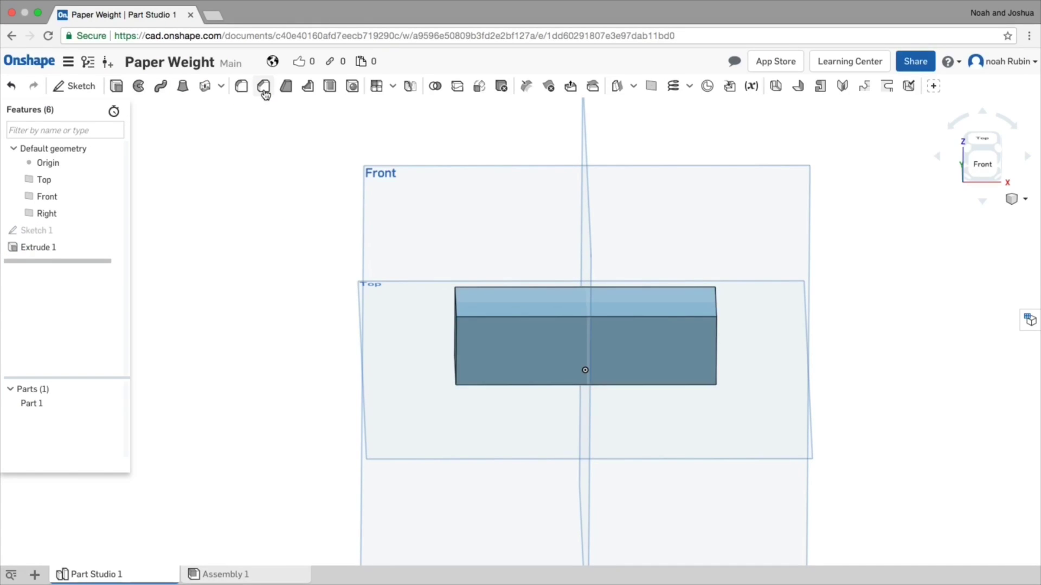
Chamfer the block's upper front edge with an equal distance of 1 in to form a sloped face.
{"action": "left_click", "coordinate": [264, 92]}
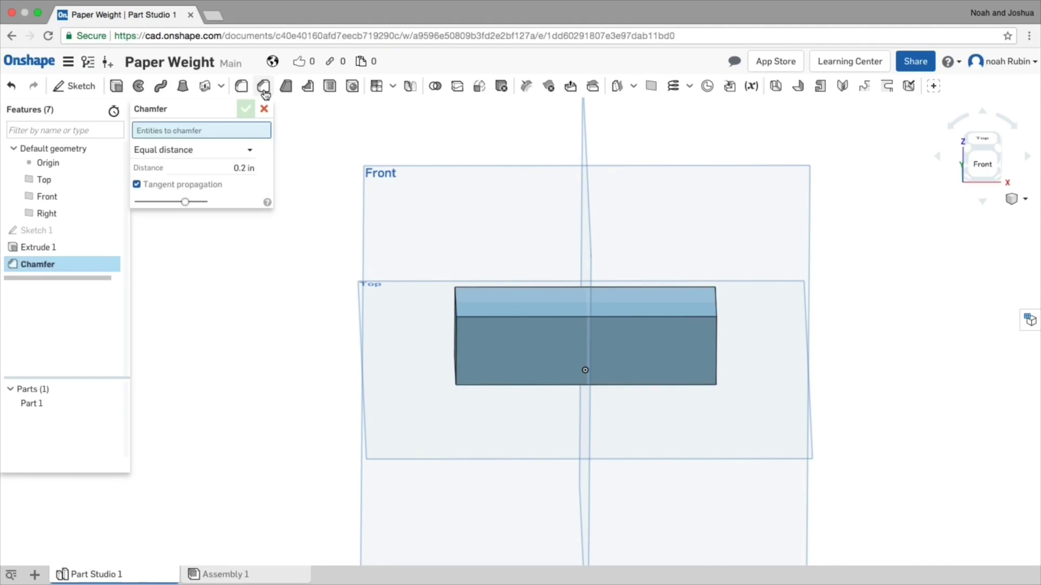
{"action": "left_click", "coordinate": [468, 317]}
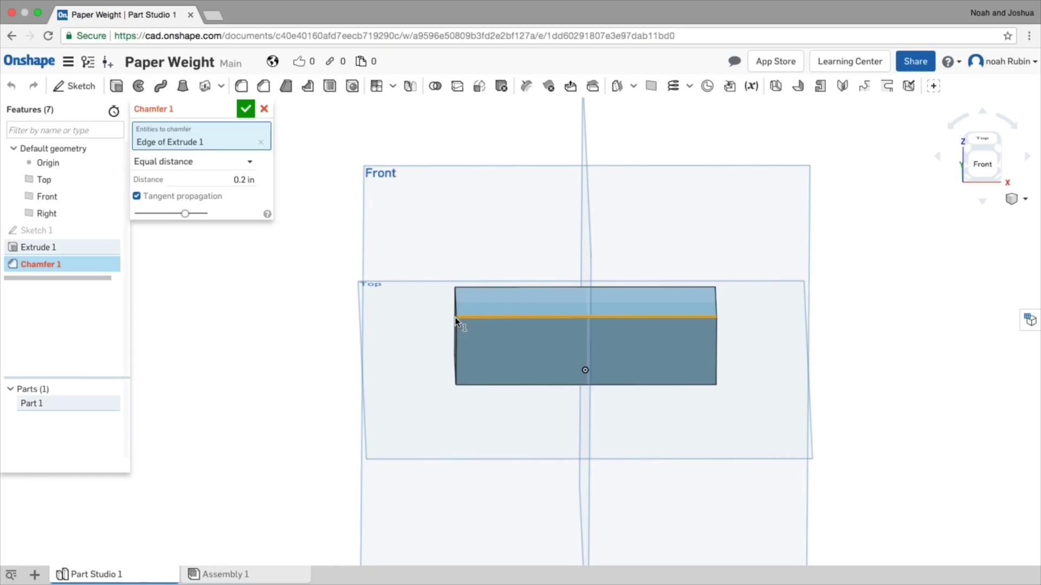
{"action": "right_click_drag", "start_coordinate": [456, 319], "coordinate": [289, 211]}
{"action": "left_click", "coordinate": [231, 179]}
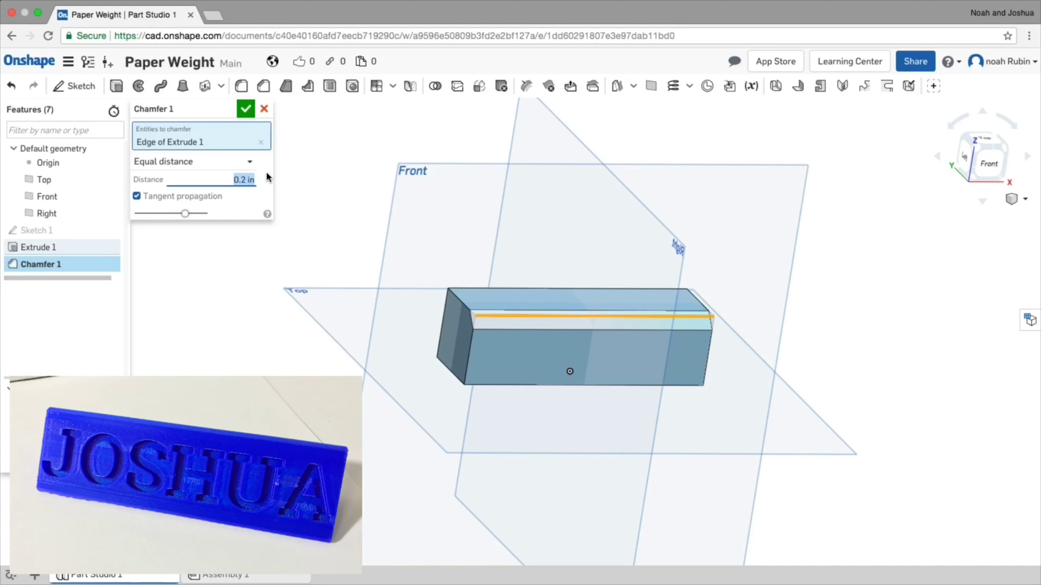
{"action": "type", "text": "1"}
{"action": "key", "text": "Return"}
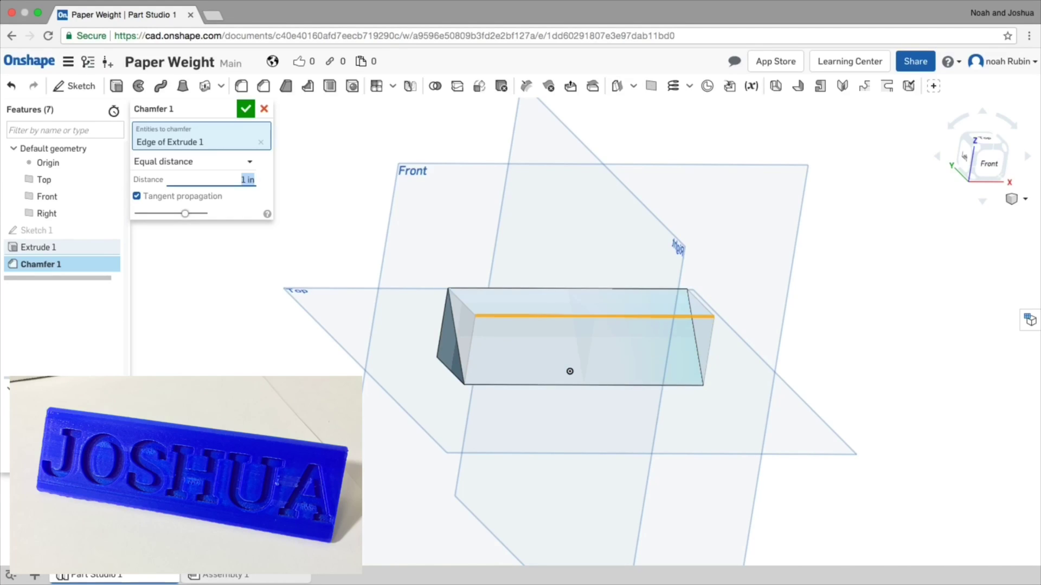
{"action": "left_click", "coordinate": [246, 108]}
Start a sketch on the sloped chamfer face and add a text box beside the part reading "NJ PRINTING".
{"action": "right_click_drag", "start_coordinate": [281, 186], "coordinate": [251, 177]}
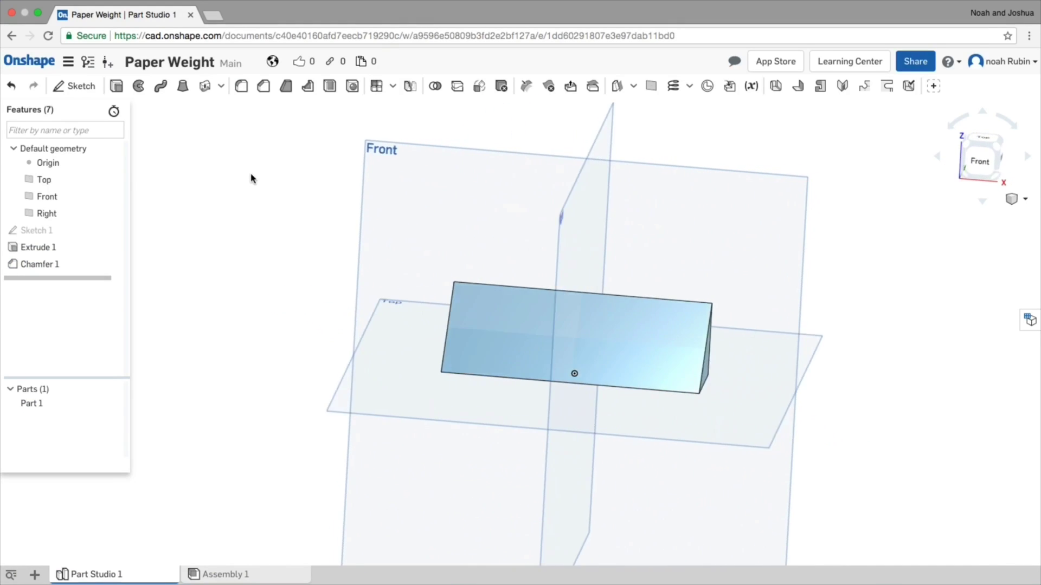
{"action": "left_click", "coordinate": [984, 159]}
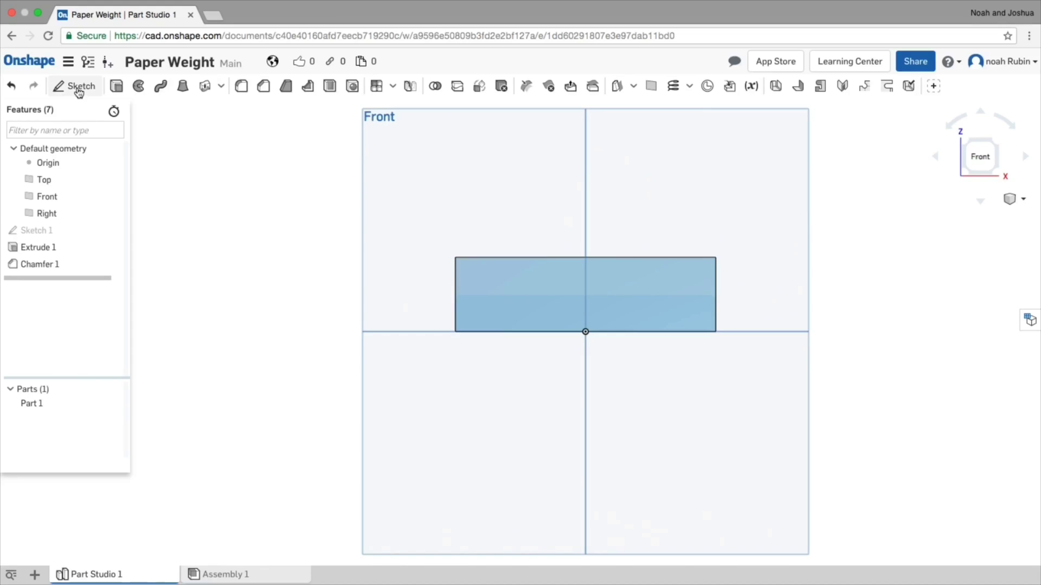
{"action": "left_click", "coordinate": [76, 85]}
{"action": "left_click", "coordinate": [534, 282]}
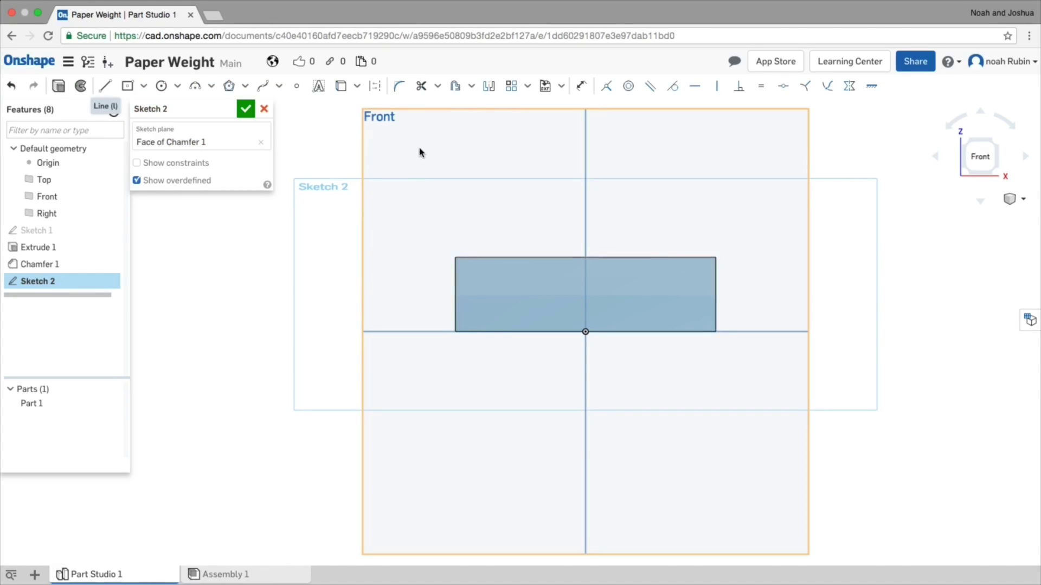
{"action": "left_click", "coordinate": [320, 87]}
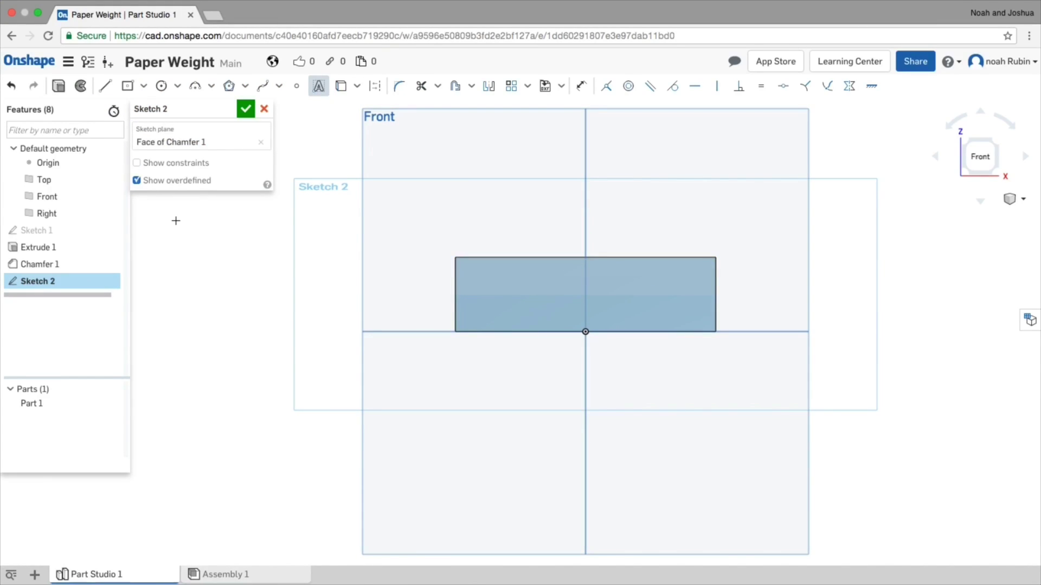
{"action": "left_click_drag", "start_coordinate": [176, 221], "coordinate": [249, 242]}
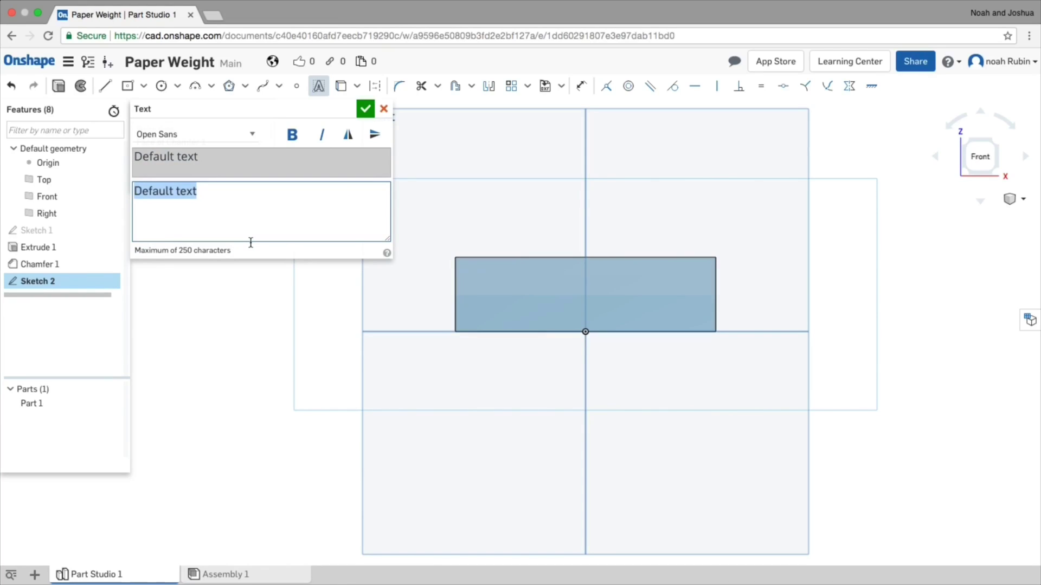
{"action": "type", "text": "NJ"}
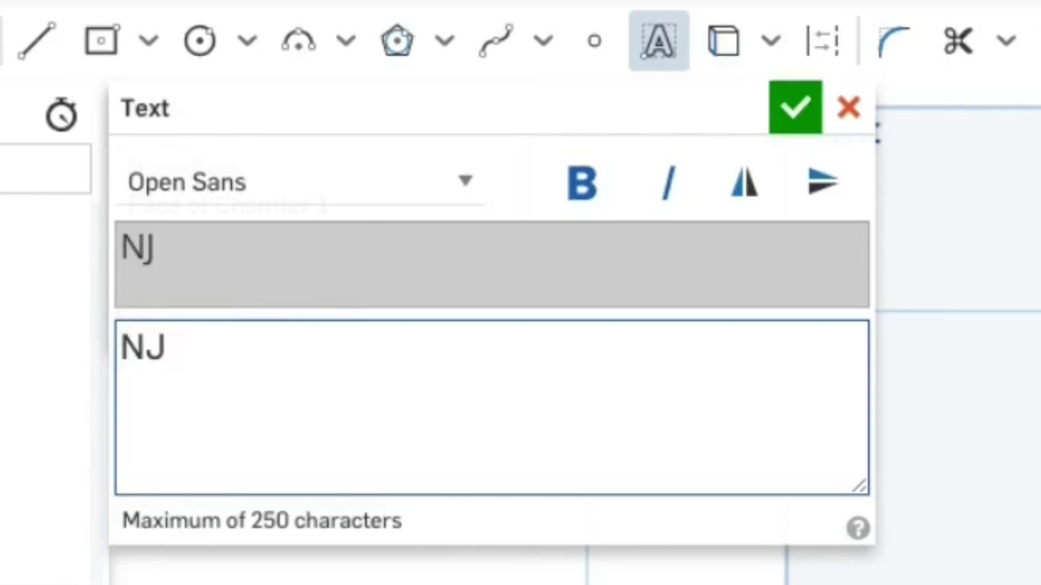
{"action": "type", "text": " PRIN"}
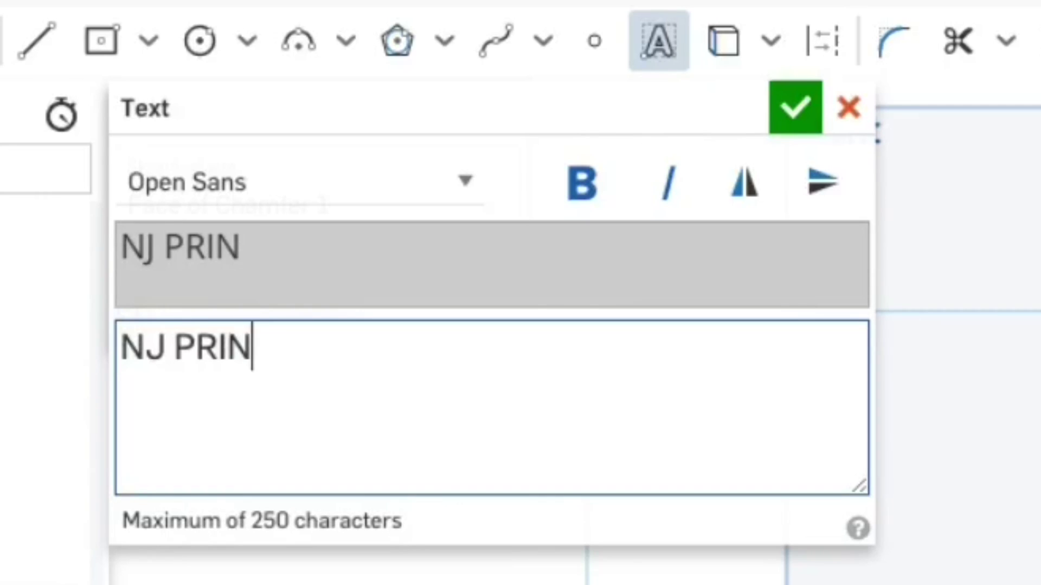
{"action": "type", "text": "TING"}
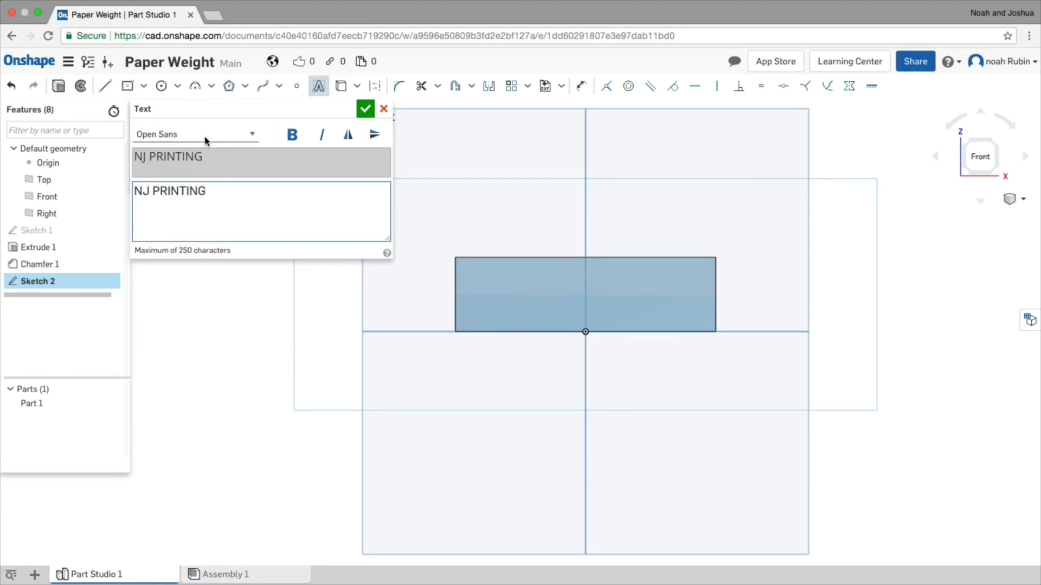
Set the text's font to bold Roboto Slab and place the text in the sketch.
{"action": "left_click", "coordinate": [205, 140]}
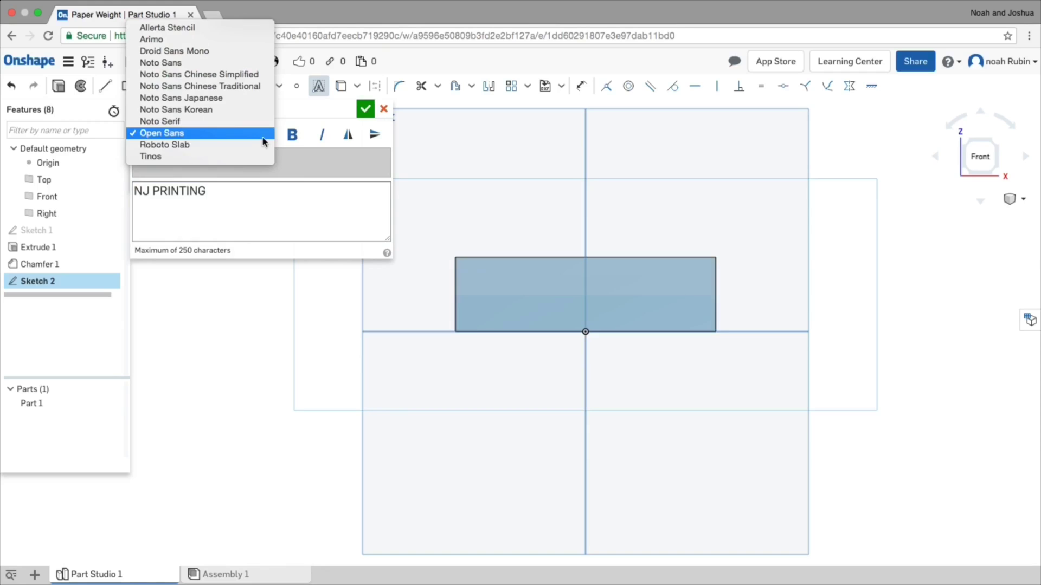
{"action": "left_click", "coordinate": [265, 142]}
{"action": "left_click", "coordinate": [320, 135]}
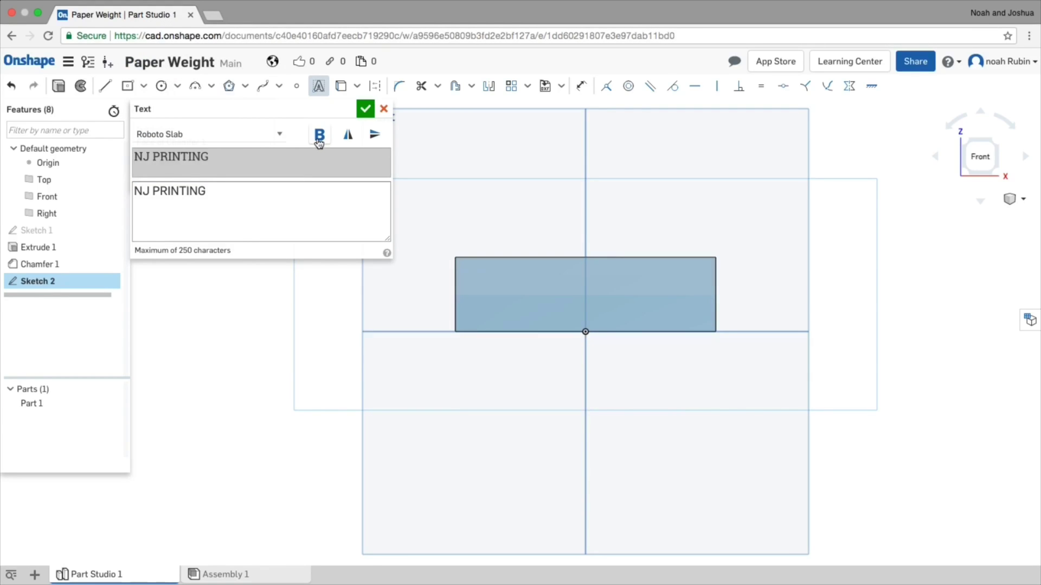
{"action": "left_click", "coordinate": [365, 109]}
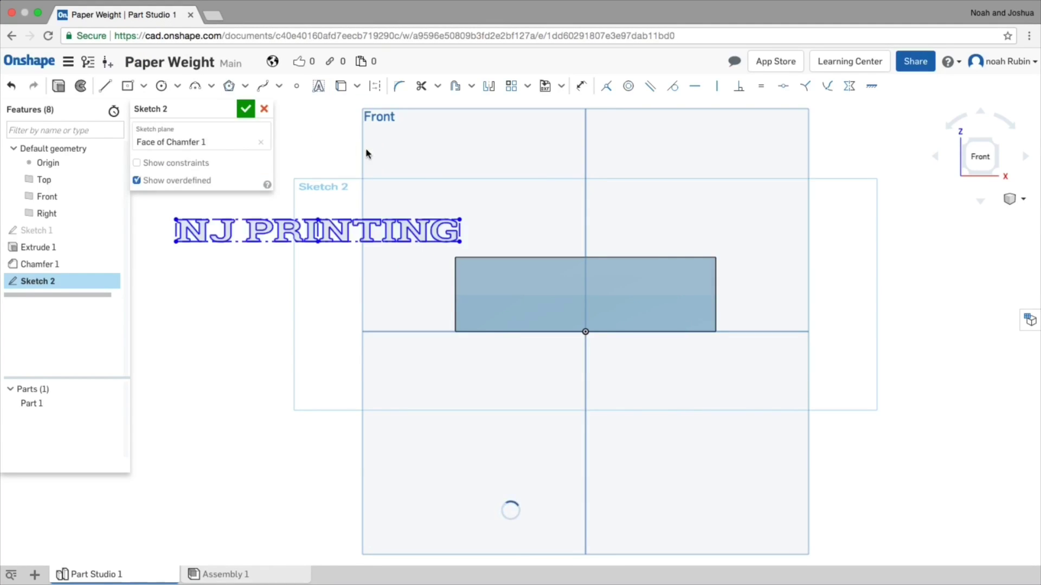
Dimension the width of the "NJ PRINTING" text and set it to 3 in.
{"action": "left_click", "coordinate": [580, 85]}
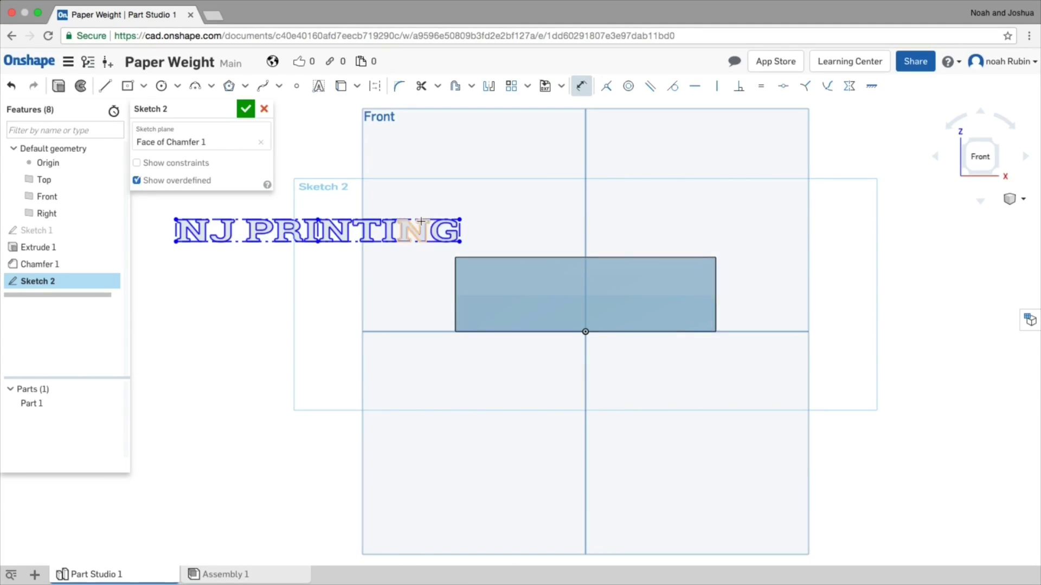
{"action": "left_click", "coordinate": [415, 219]}
{"action": "left_click", "coordinate": [477, 186]}
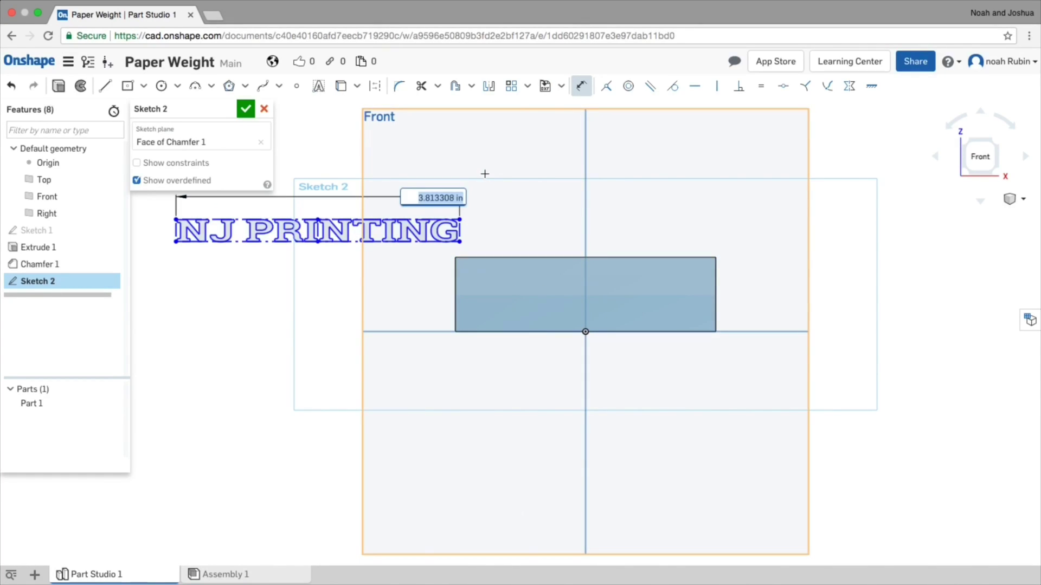
{"action": "key", "text": "Return"}
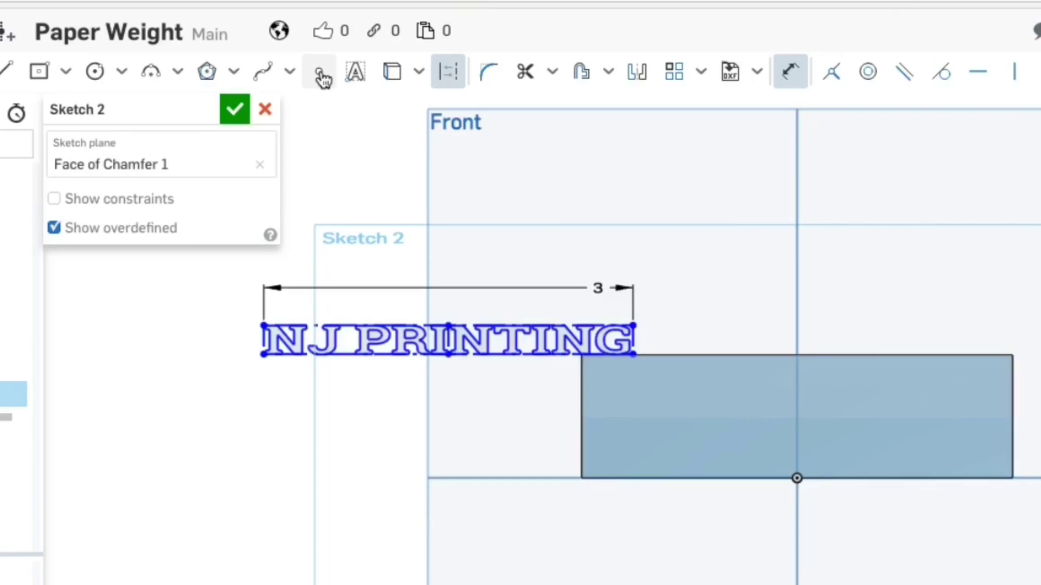
Draw a vertical construction line across the sloped face from the midpoint of its upper edge to the origin.
{"action": "left_click", "coordinate": [8, 70]}
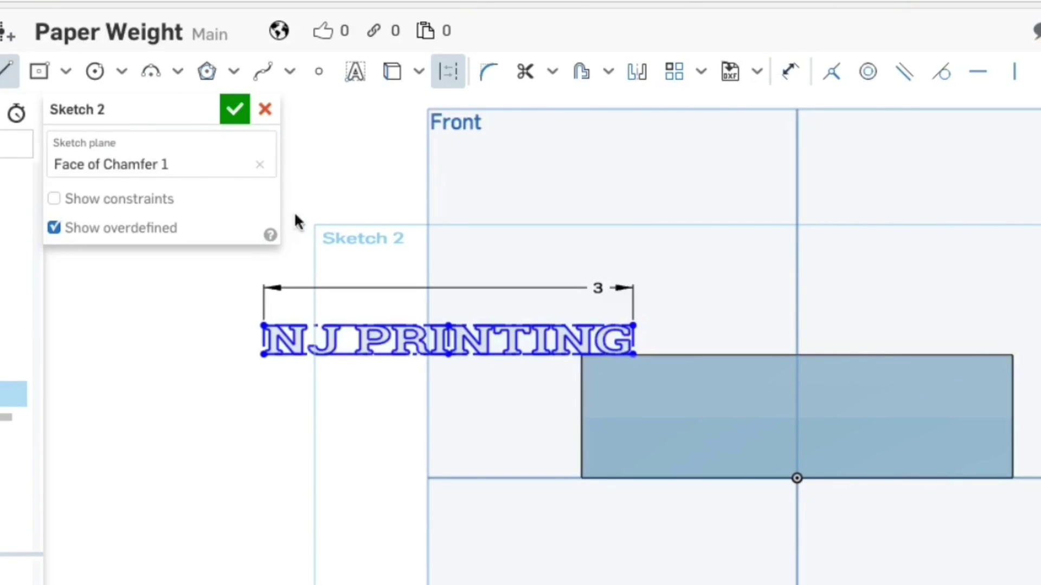
{"action": "left_click", "coordinate": [797, 355]}
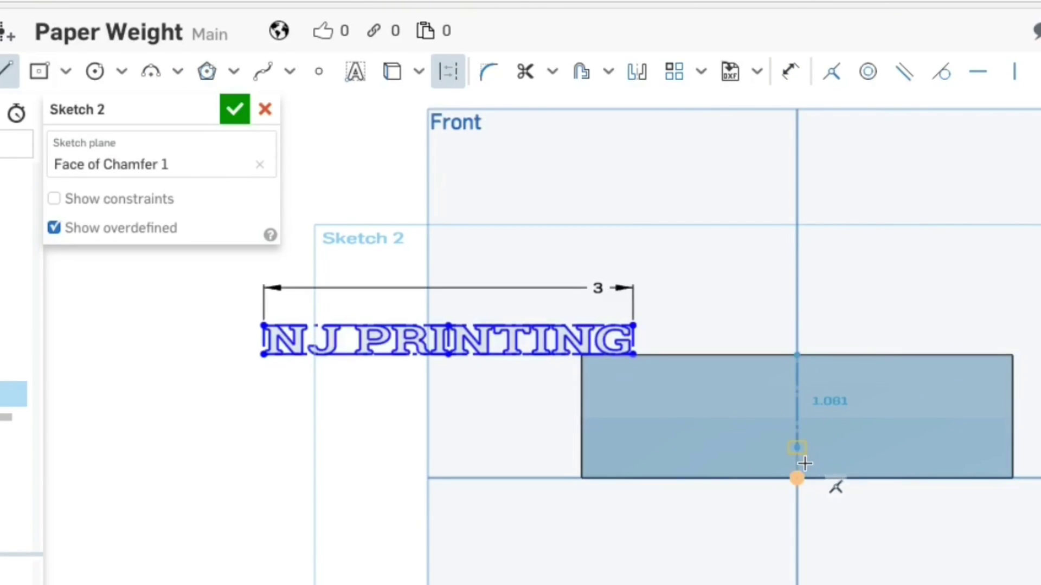
{"action": "left_click", "coordinate": [797, 478]}
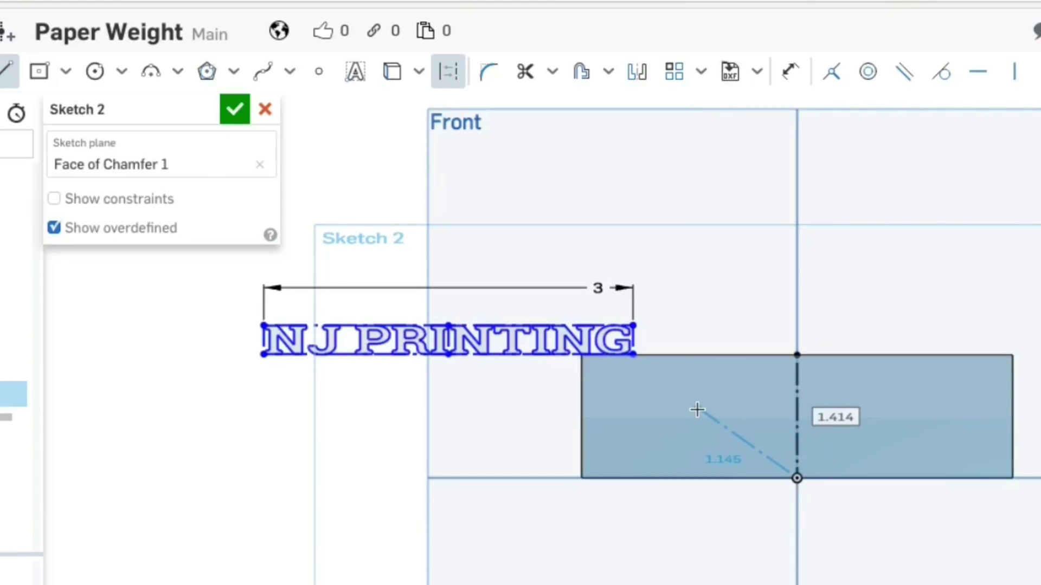
{"action": "key", "text": "Escape"}
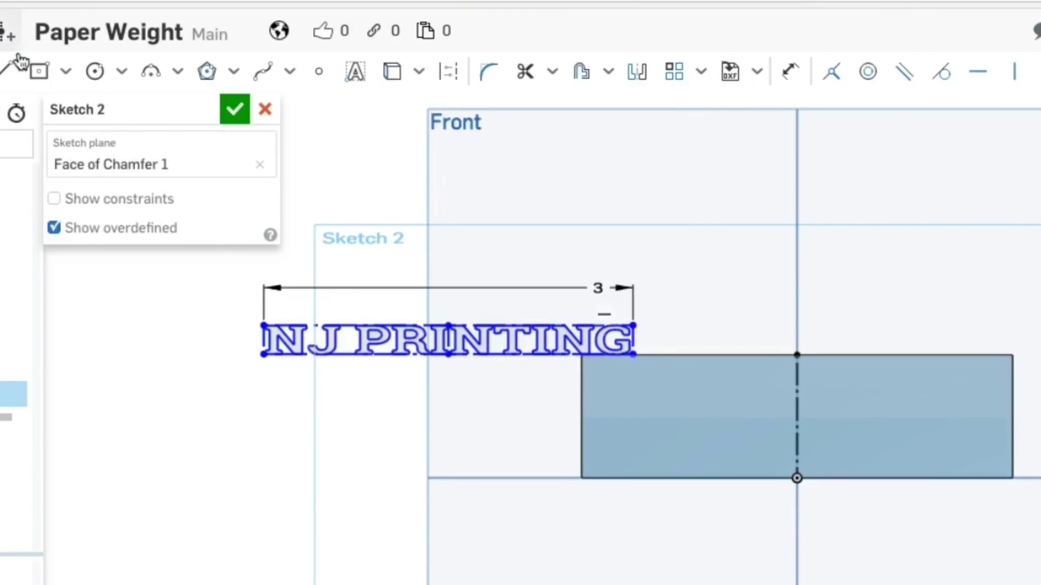
Draw a horizontal construction line between the midpoints of the sloped face's two side edges.
{"action": "left_click", "coordinate": [449, 72]}
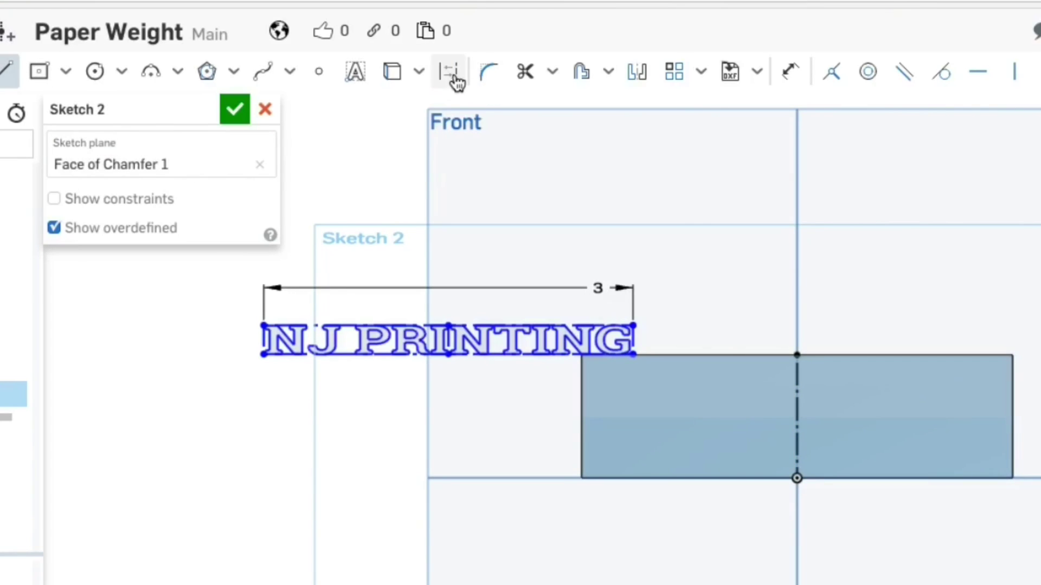
{"action": "left_click", "coordinate": [581, 416]}
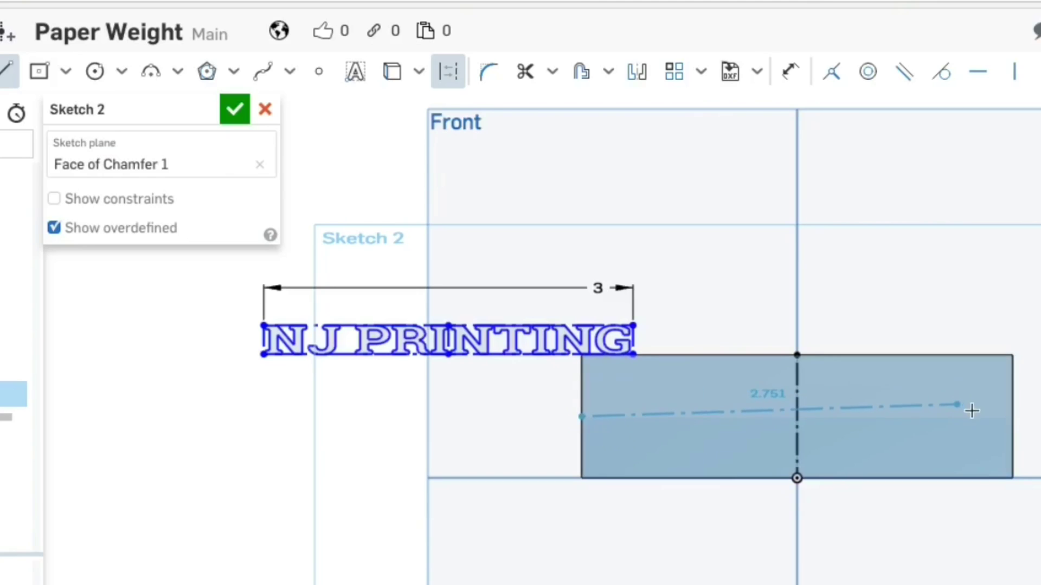
{"action": "left_click", "coordinate": [1013, 417]}
{"action": "key", "text": "Escape"}
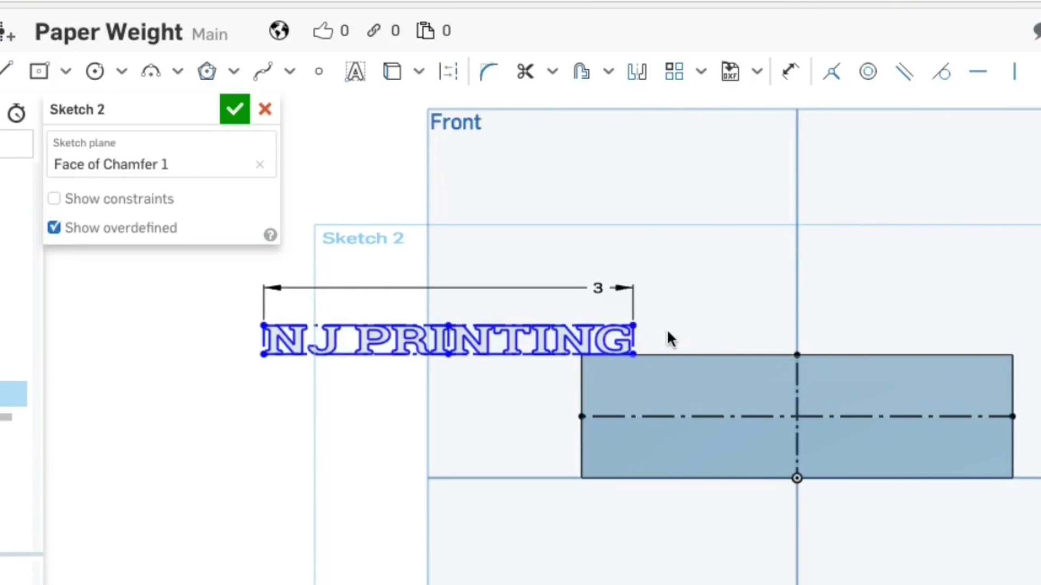
Place a point at the centre of the "NJ PRINTING" text and constrain it coincident to the vertical construction line.
{"action": "left_click", "coordinate": [319, 73]}
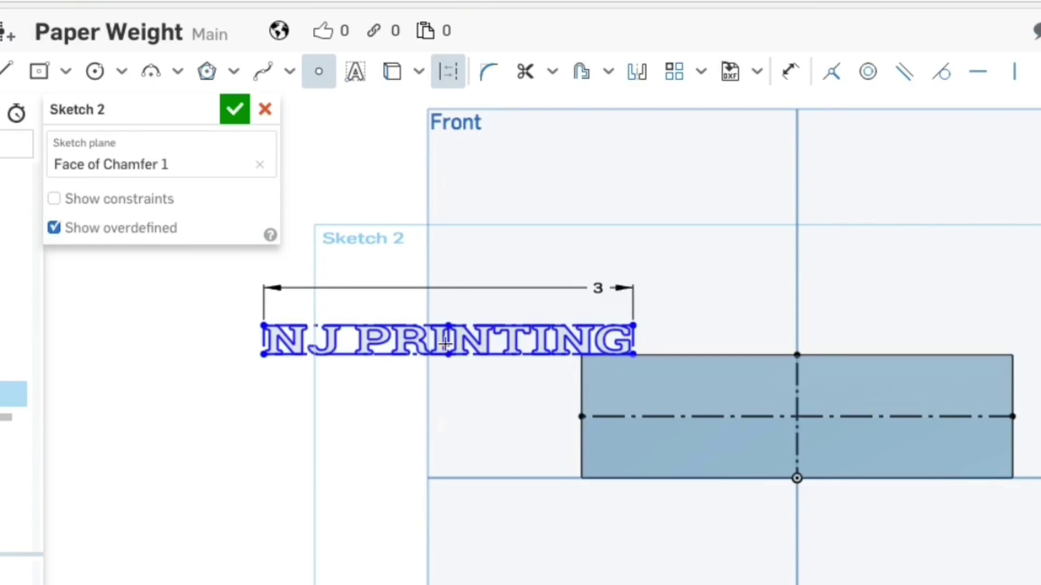
{"action": "left_click", "coordinate": [868, 71]}
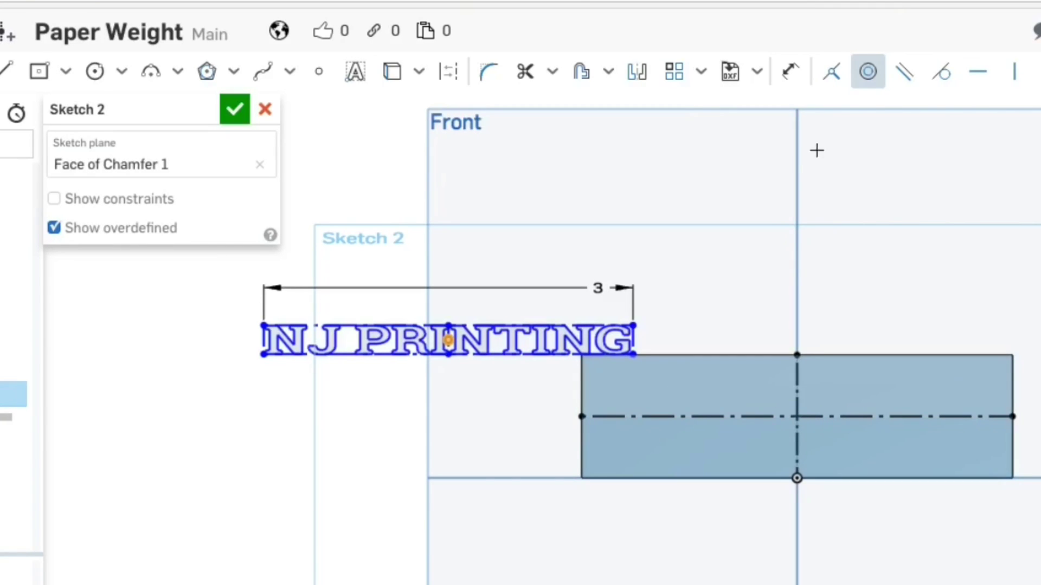
{"action": "left_click", "coordinate": [835, 78]}
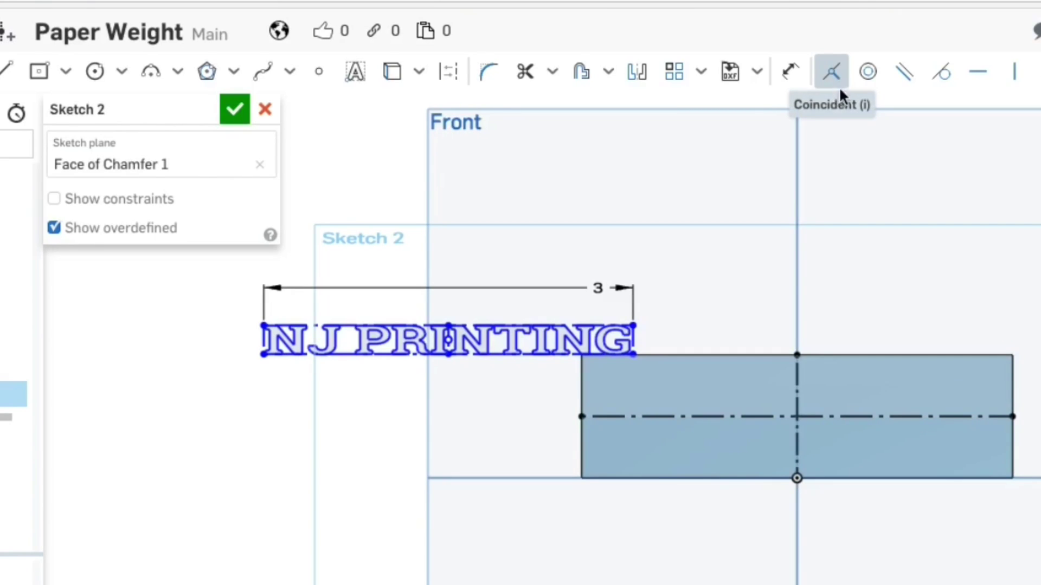
{"action": "left_click", "coordinate": [797, 431]}
{"action": "left_click", "coordinate": [781, 416]}
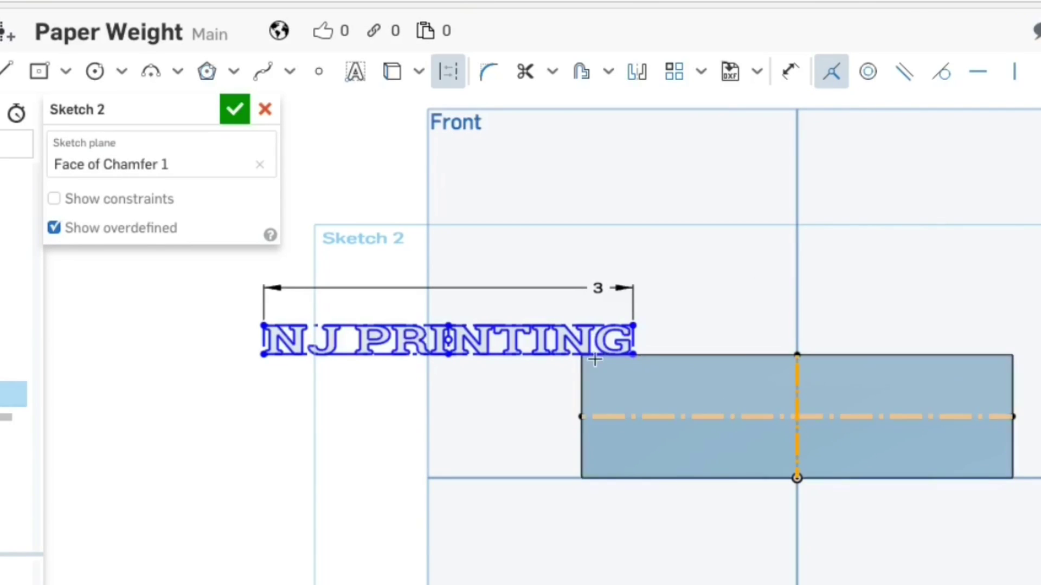
{"action": "left_click", "coordinate": [449, 340]}
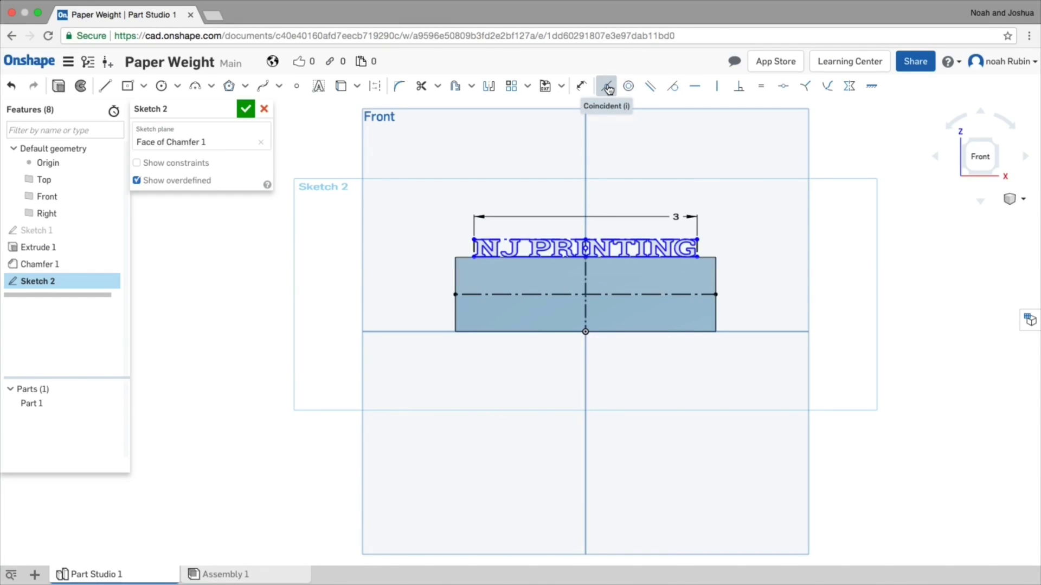
Move the text down onto the sloped face and make its centre point concentric with a point where the two construction lines cross.
{"action": "scroll", "coordinate": [645, 259], "scroll_direction": "up", "scroll_amount": 3}
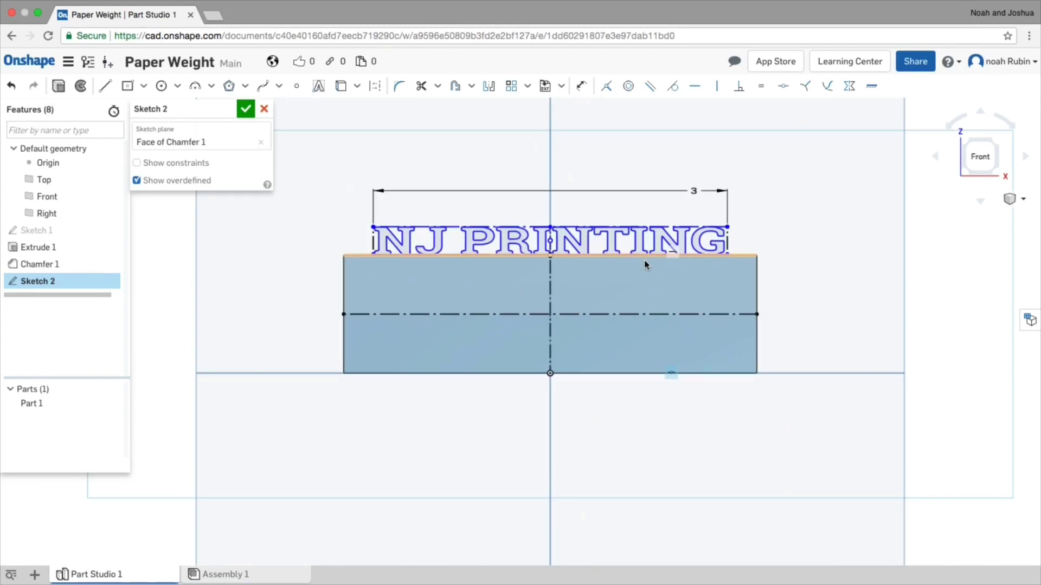
{"action": "left_click_drag", "start_coordinate": [727, 253], "coordinate": [723, 296]}
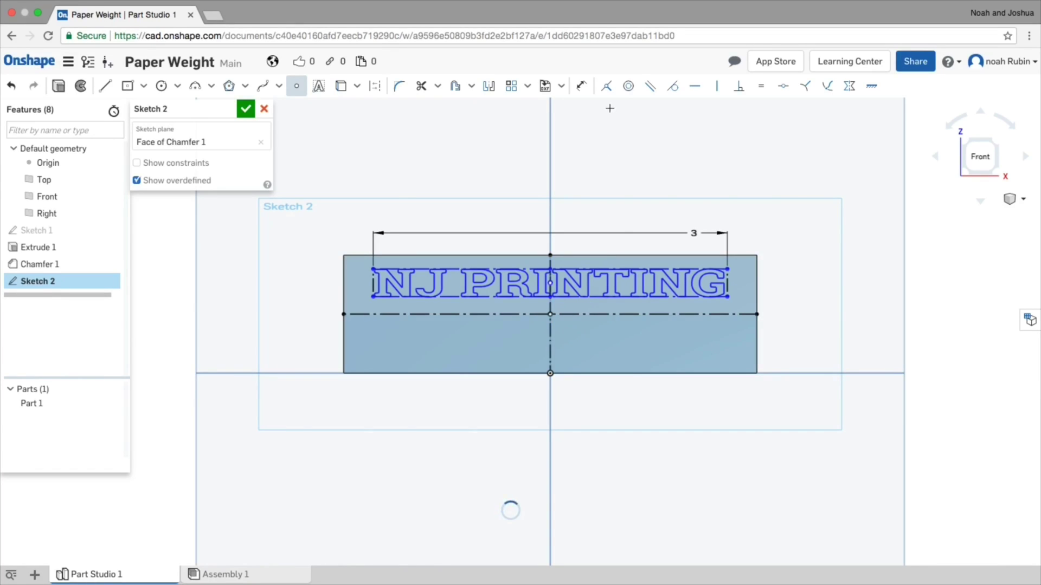
{"action": "left_click", "coordinate": [629, 84]}
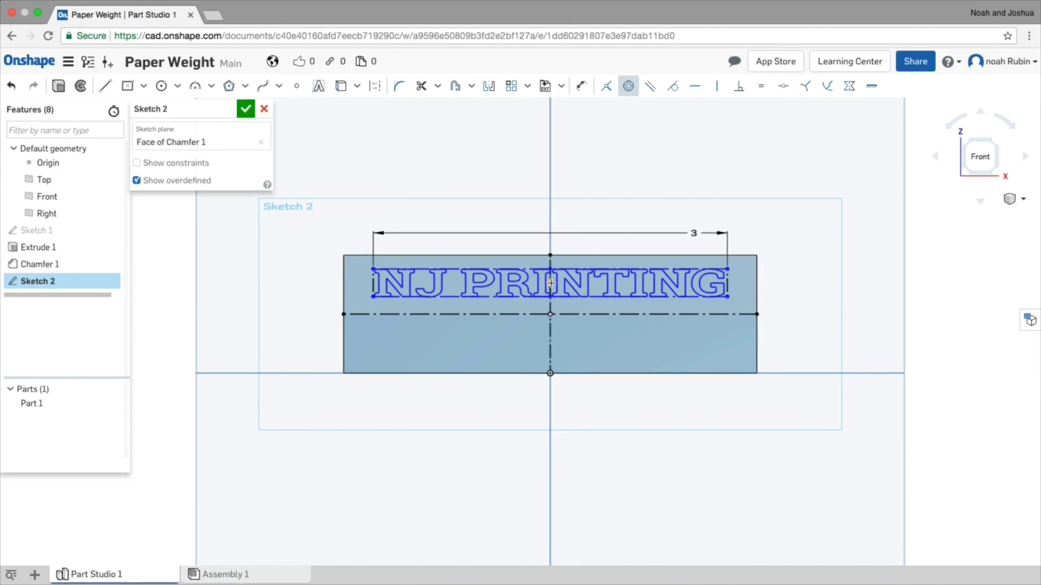
{"action": "left_click", "coordinate": [550, 314]}
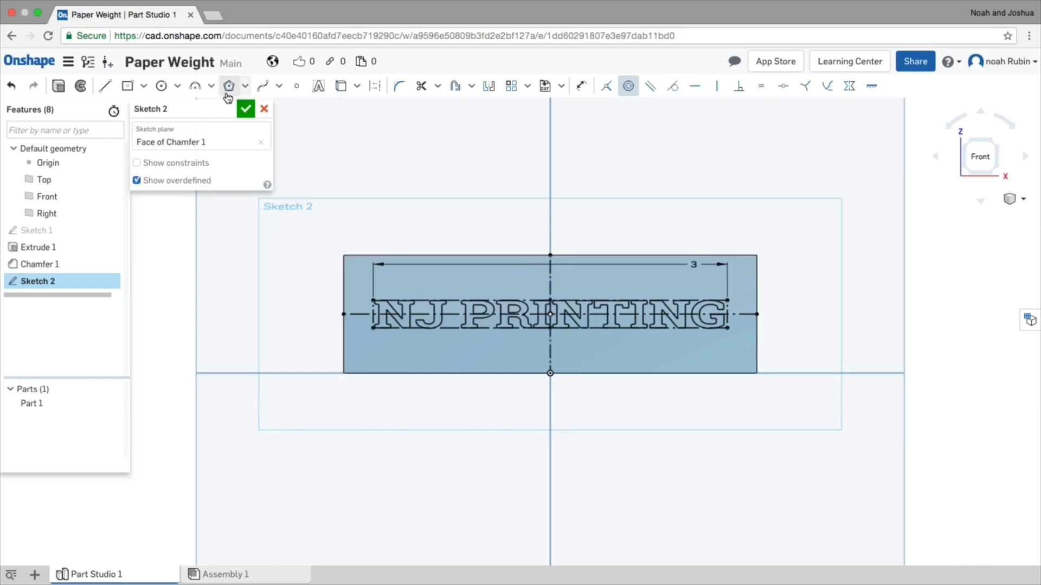
Set the width dimension of the "NJ PRINTING" text to 3.25 in.
{"action": "left_click", "coordinate": [581, 86]}
{"action": "left_click", "coordinate": [694, 265]}
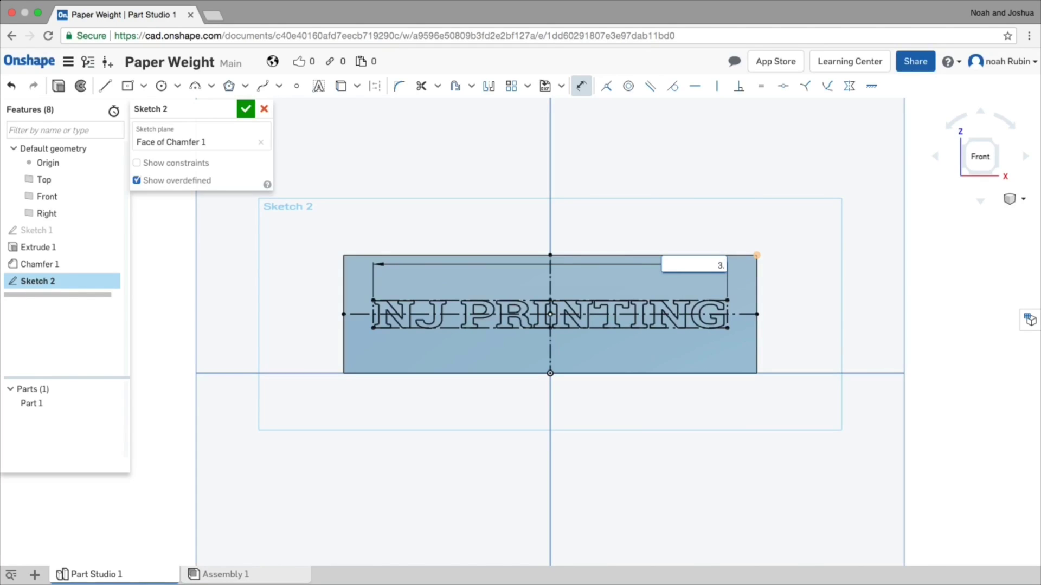
{"action": "key", "text": "Return"}
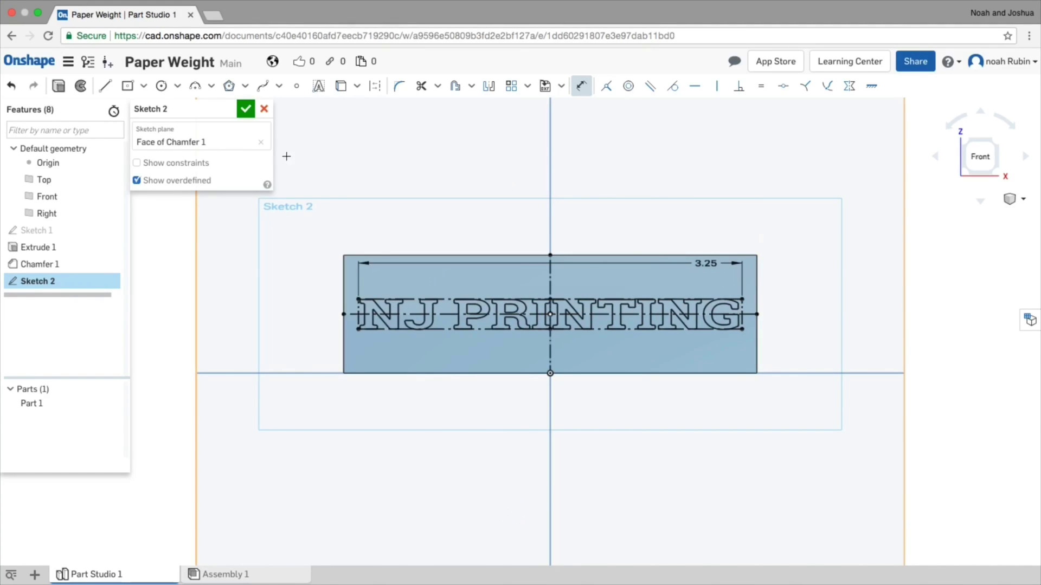
Engrave the text into the sloped face with a Remove extrude, direction flipped into the part, at a blind depth of 0.05 in.
{"action": "left_click", "coordinate": [59, 86]}
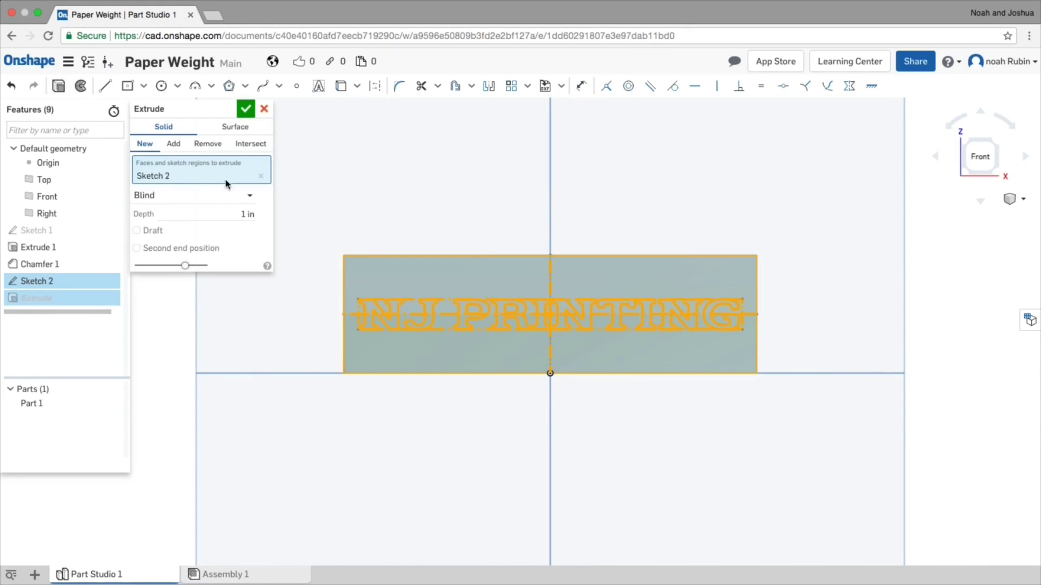
{"action": "left_click", "coordinate": [174, 144]}
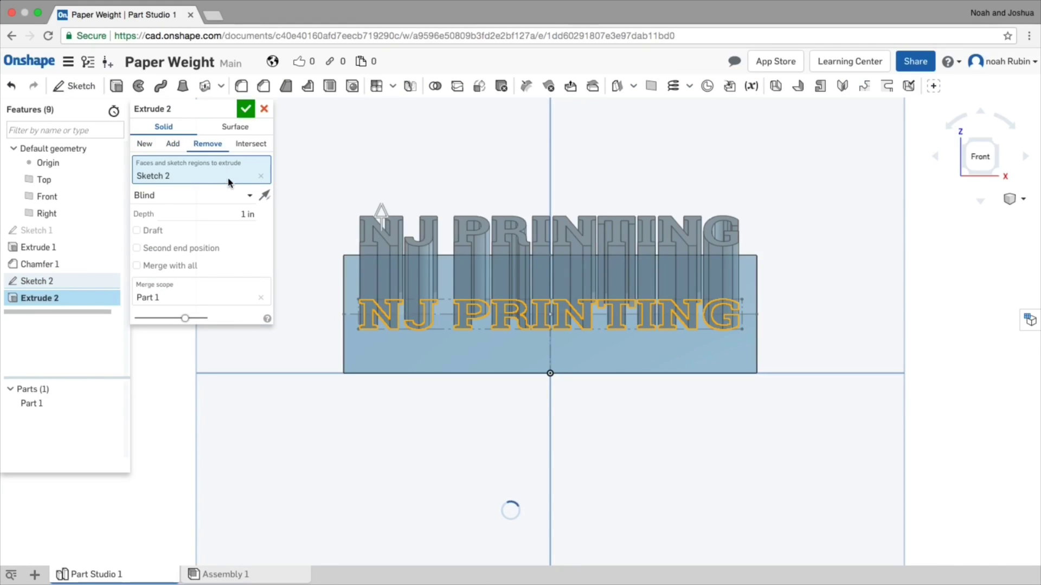
{"action": "left_click", "coordinate": [265, 195]}
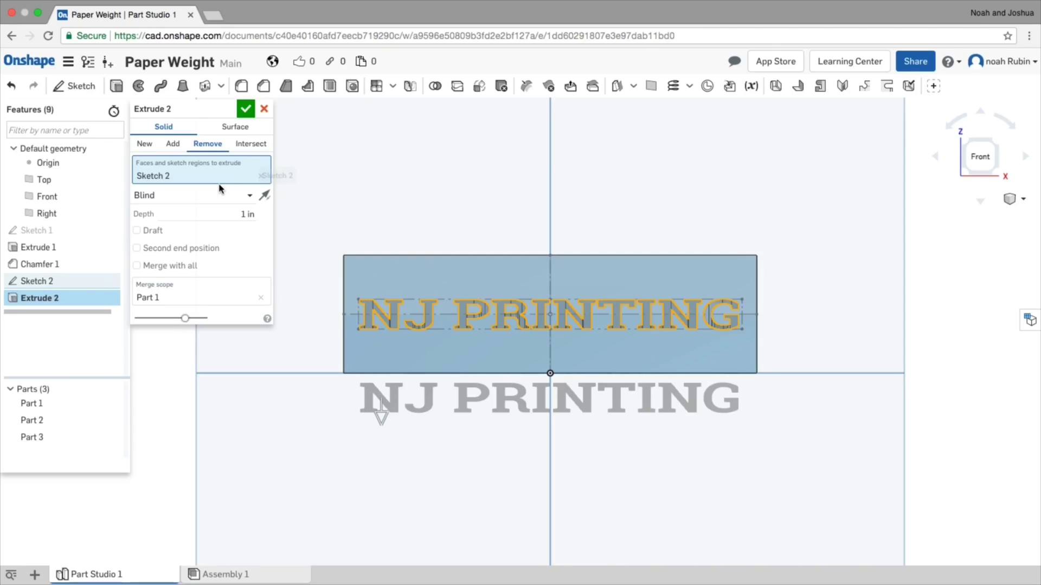
{"action": "left_click", "coordinate": [248, 213]}
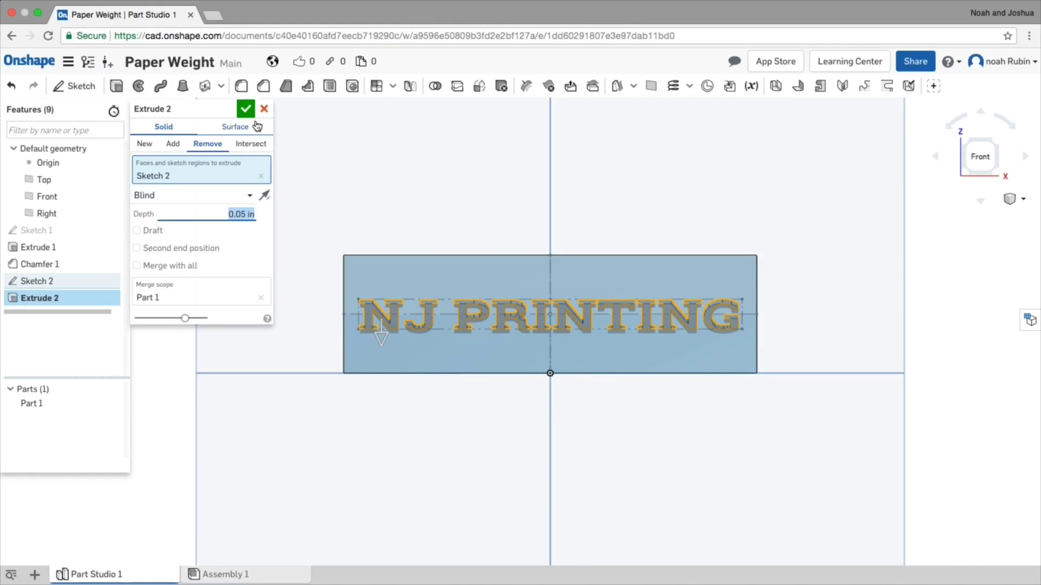
{"action": "left_click", "coordinate": [245, 111]}
Start a sketch on the sloped face and draw a jagged zigzag line from its left edge to the middle of its upper edge.
{"action": "right_click_drag", "start_coordinate": [240, 146], "coordinate": [428, 211]}
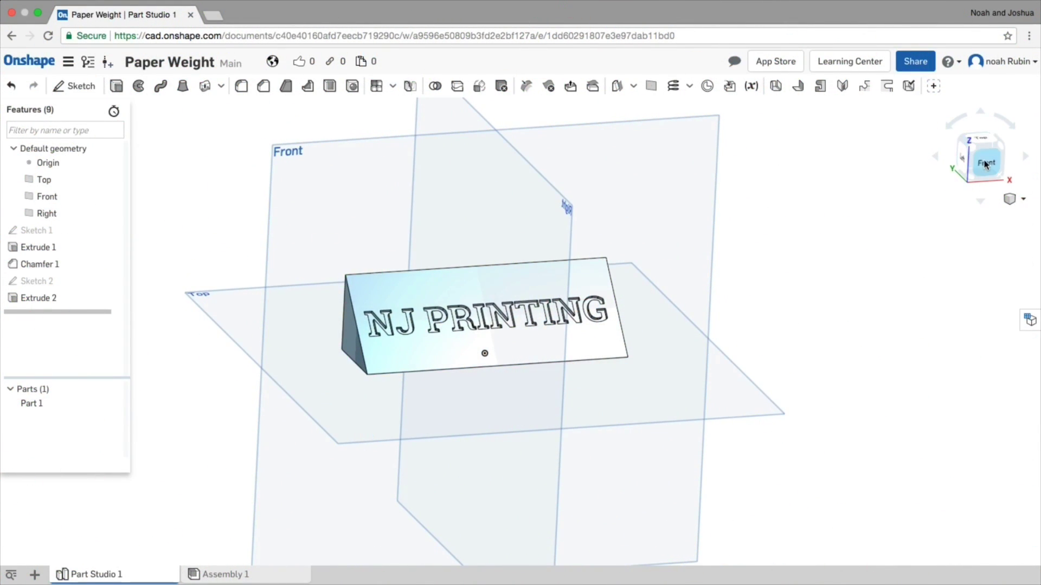
{"action": "left_click", "coordinate": [982, 162]}
{"action": "key", "text": "Left"}
{"action": "key", "text": "Up"}
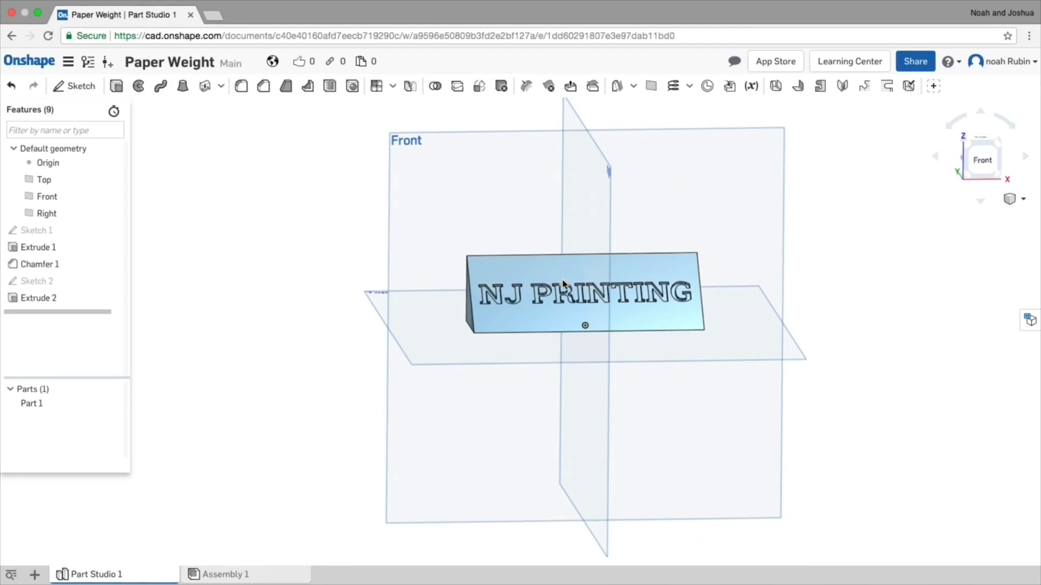
{"action": "scroll", "coordinate": [542, 275], "scroll_direction": "up", "scroll_amount": 3}
{"action": "scroll", "coordinate": [542, 275], "scroll_direction": "up", "scroll_amount": 1}
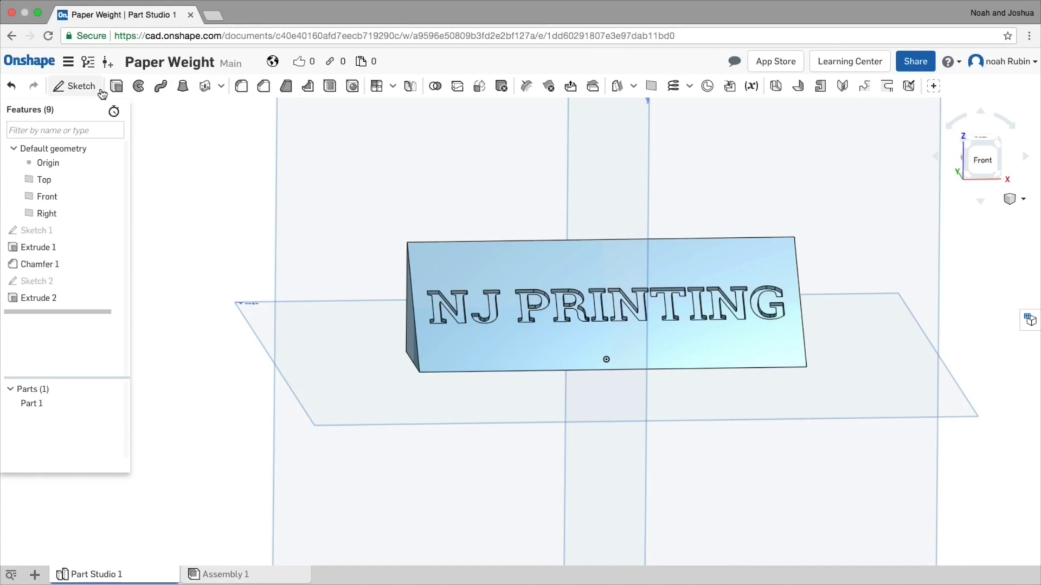
{"action": "left_click", "coordinate": [76, 85]}
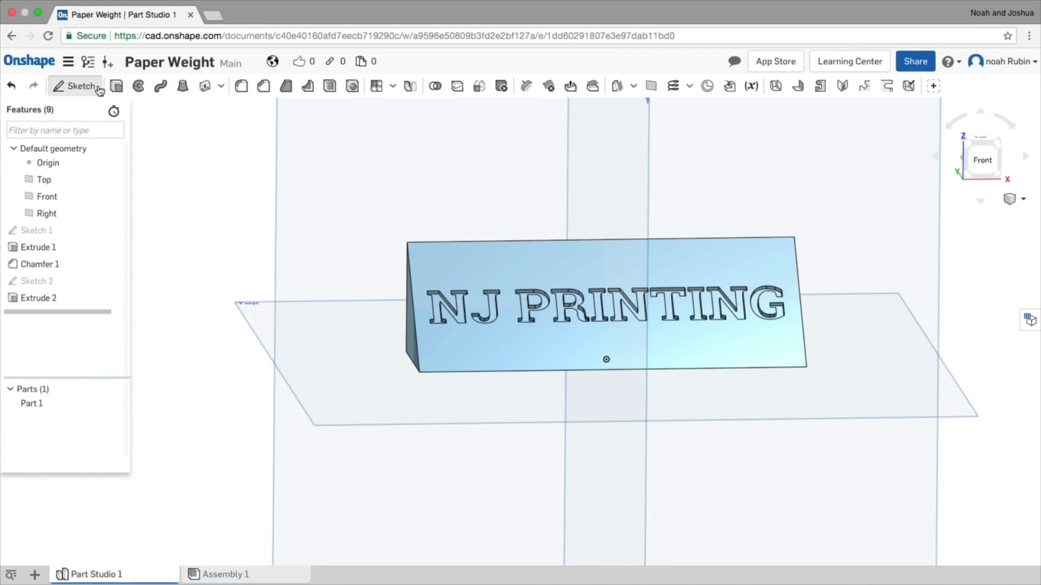
{"action": "left_click", "coordinate": [472, 279]}
{"action": "left_click", "coordinate": [107, 87]}
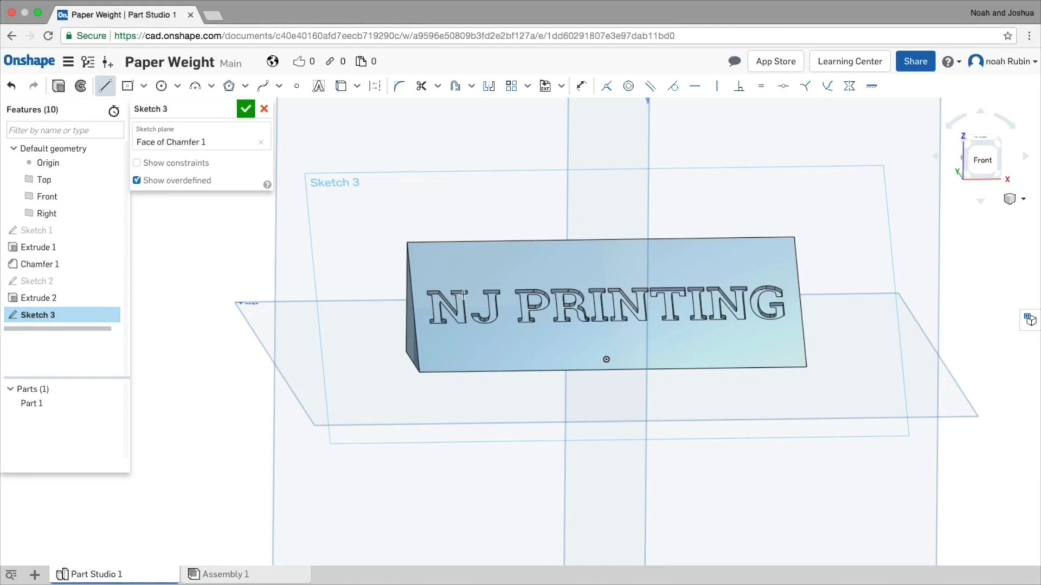
{"action": "left_click", "coordinate": [428, 241]}
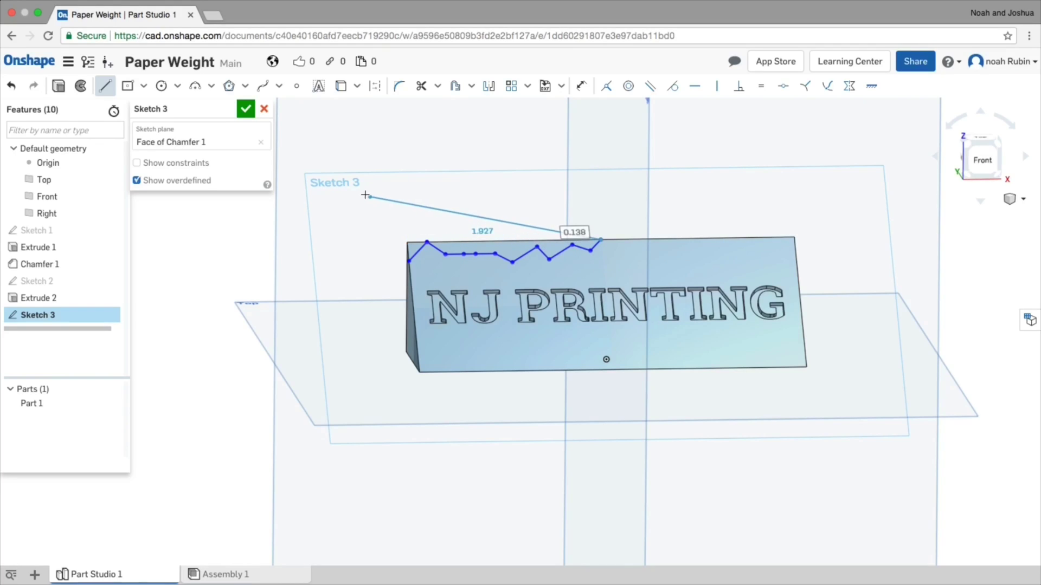
{"action": "key", "text": "Escape"}
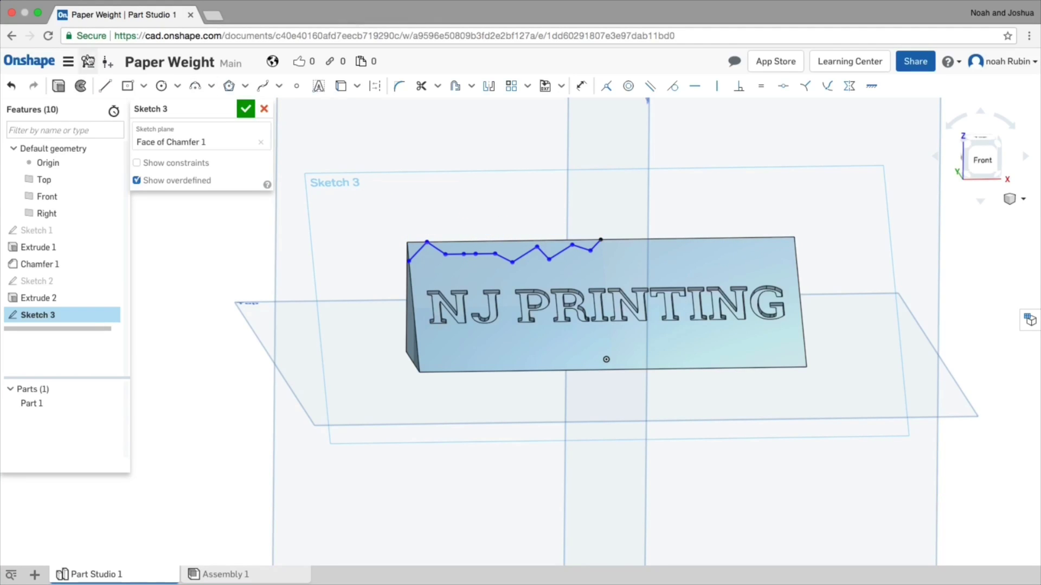
Cut away the regions between the jagged line and the upper edge with a blind Remove extrude of 1 in.
{"action": "left_click", "coordinate": [58, 85]}
{"action": "left_click", "coordinate": [116, 86]}
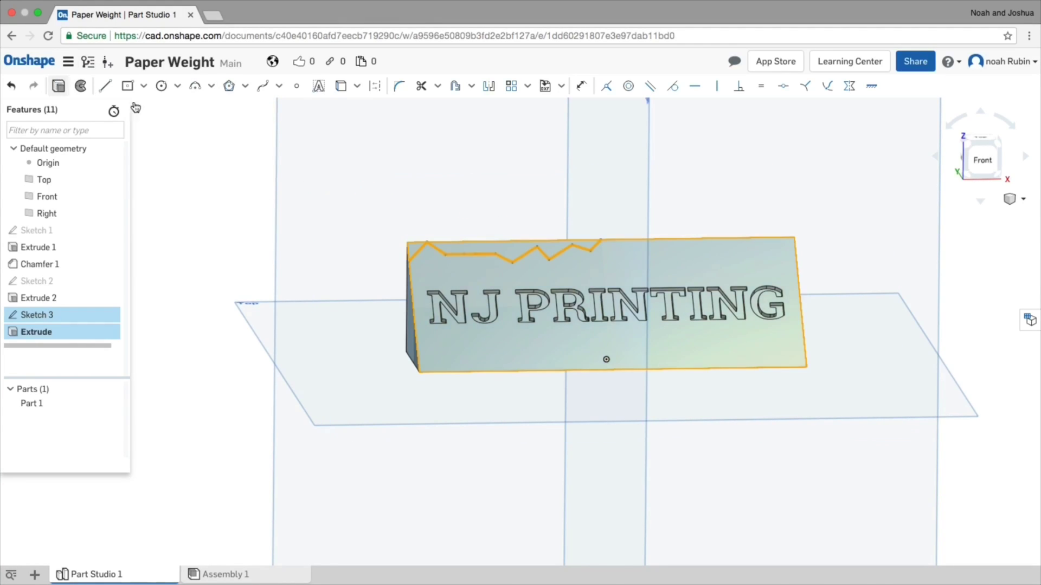
{"action": "left_click", "coordinate": [454, 250]}
{"action": "right_click_drag", "start_coordinate": [391, 263], "coordinate": [450, 216]}
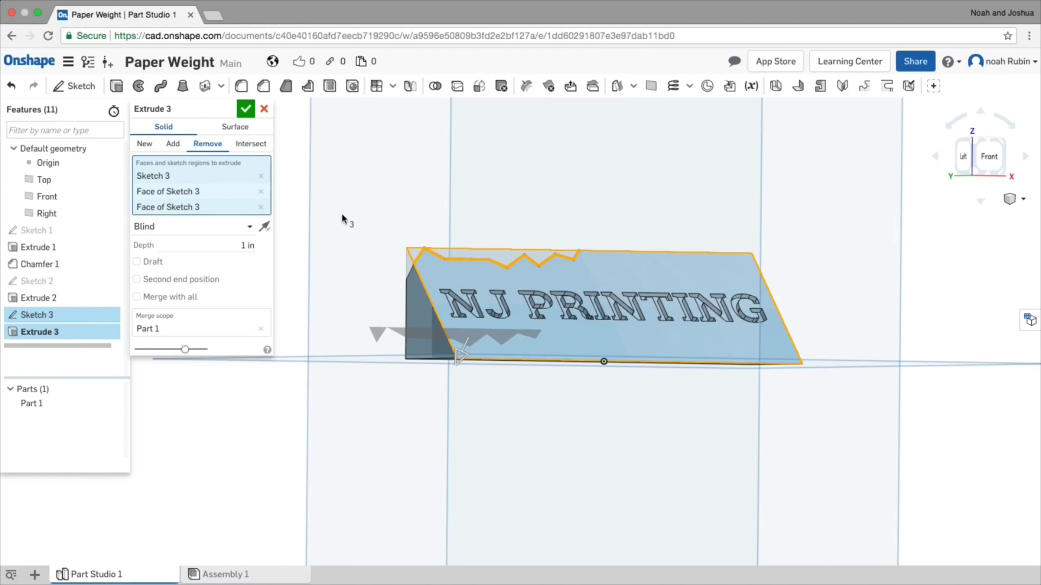
{"action": "right_click_drag", "start_coordinate": [344, 221], "coordinate": [227, 135]}
{"action": "left_click", "coordinate": [243, 112]}
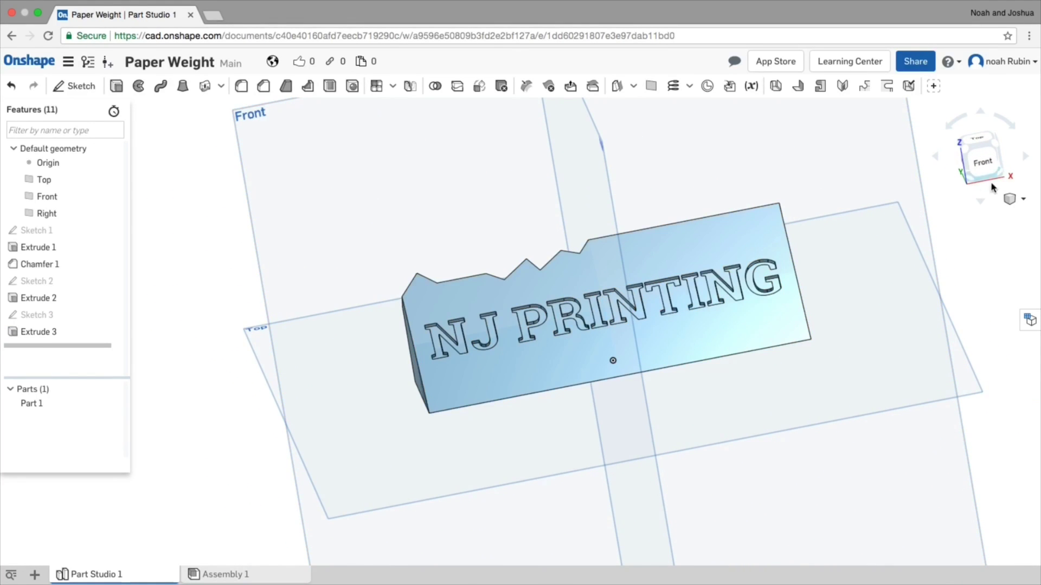
Hide the Right, Front and Top planes so that only the part and origin show.
{"action": "left_click", "coordinate": [988, 165]}
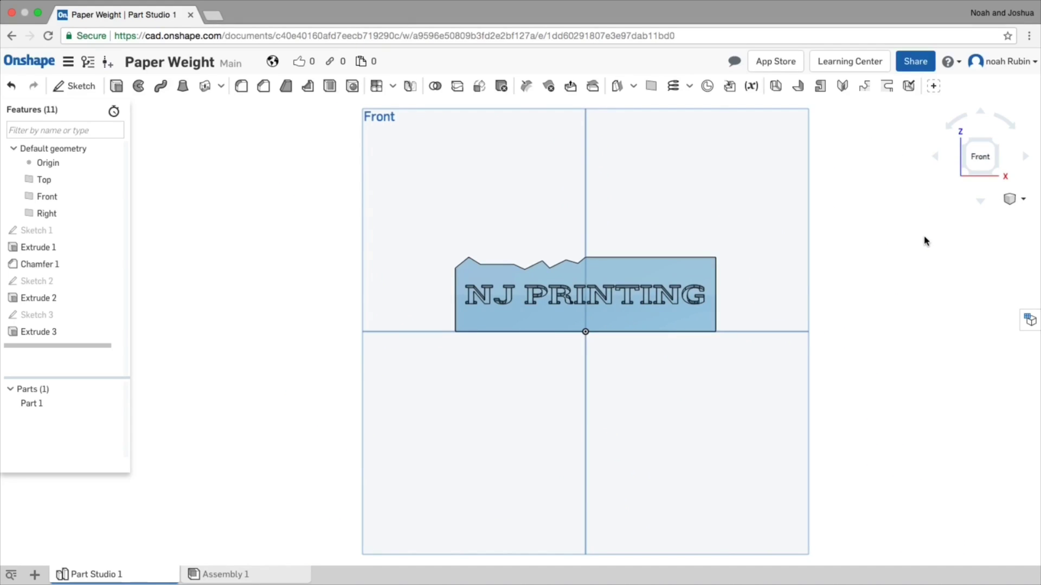
{"action": "right_click_drag", "start_coordinate": [926, 241], "coordinate": [445, 223]}
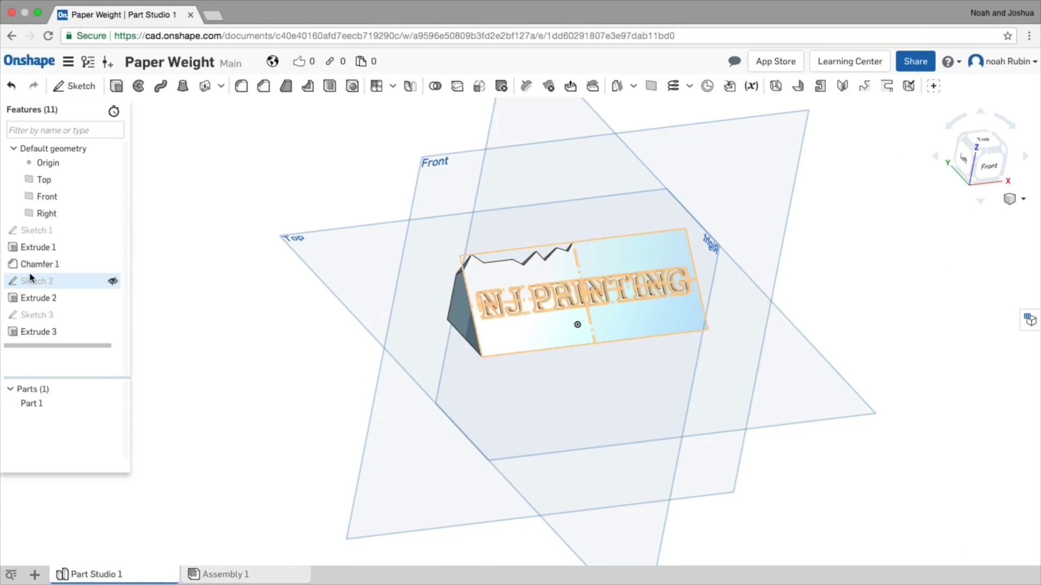
{"action": "left_click", "coordinate": [113, 214]}
{"action": "left_click", "coordinate": [112, 196]}
{"action": "left_click", "coordinate": [112, 179]}
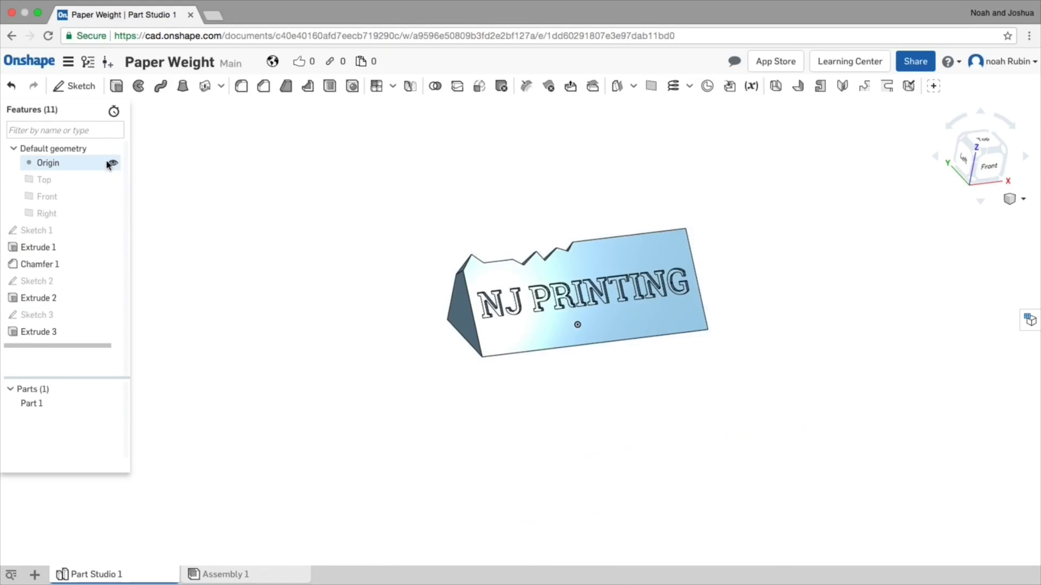